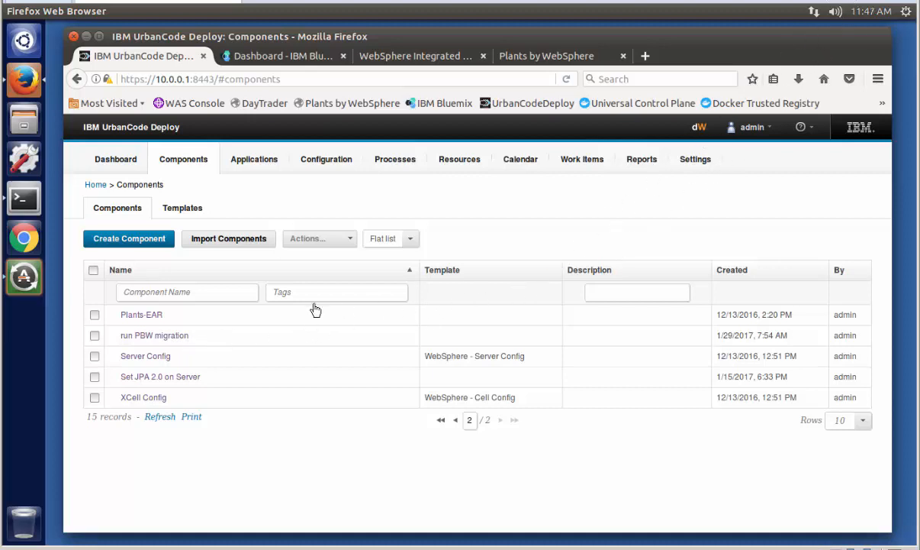
- In the resource tree, add the Plants-EAR component to server1 under the WAS-Bluemix node's Servers folder and save it
left_click(454, 161)
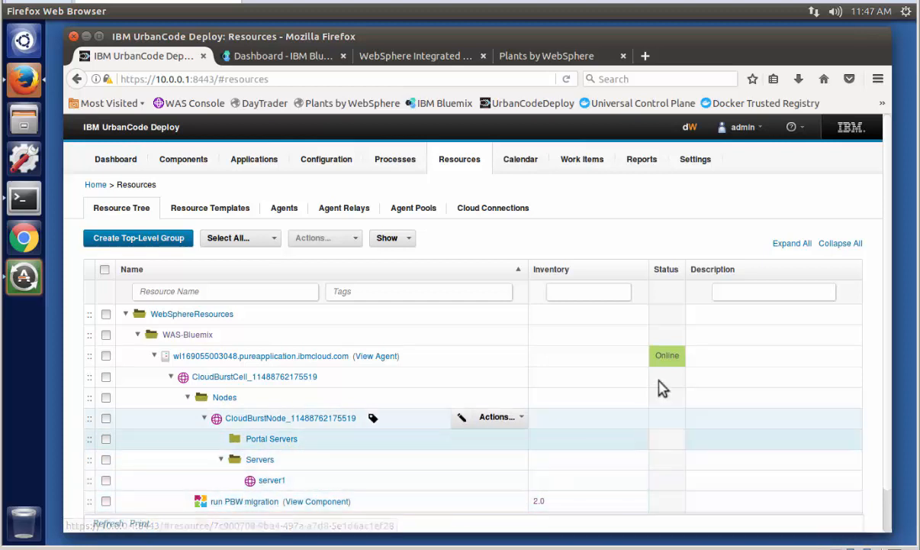
scroll(888, 348, "down", 1)
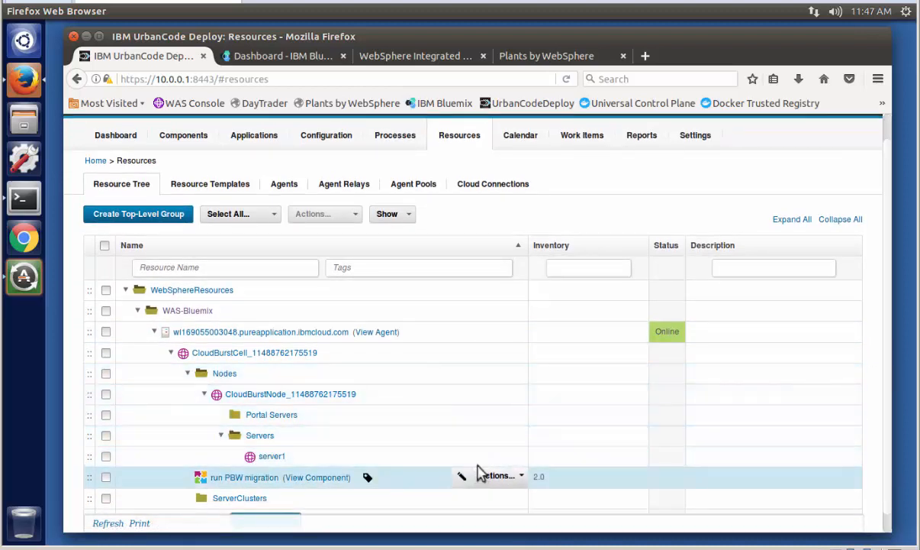
left_click(496, 457)
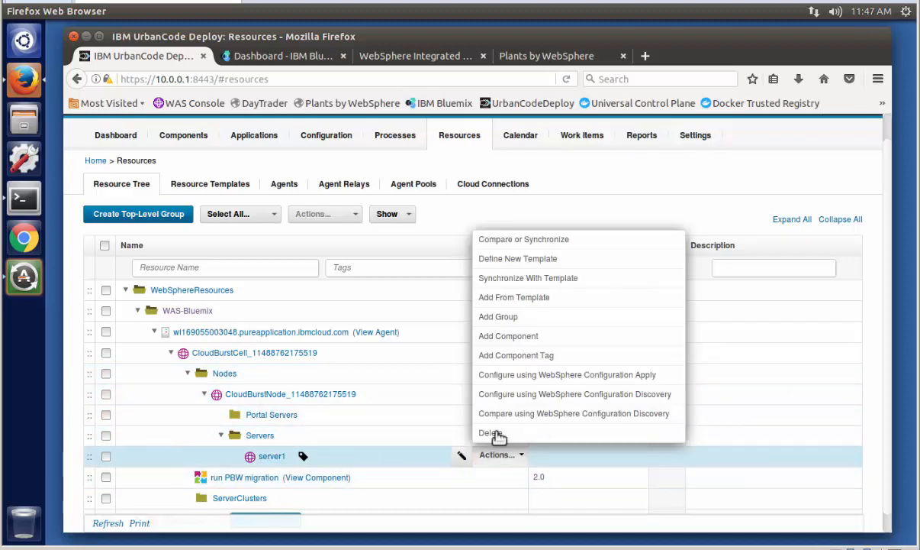
left_click(508, 337)
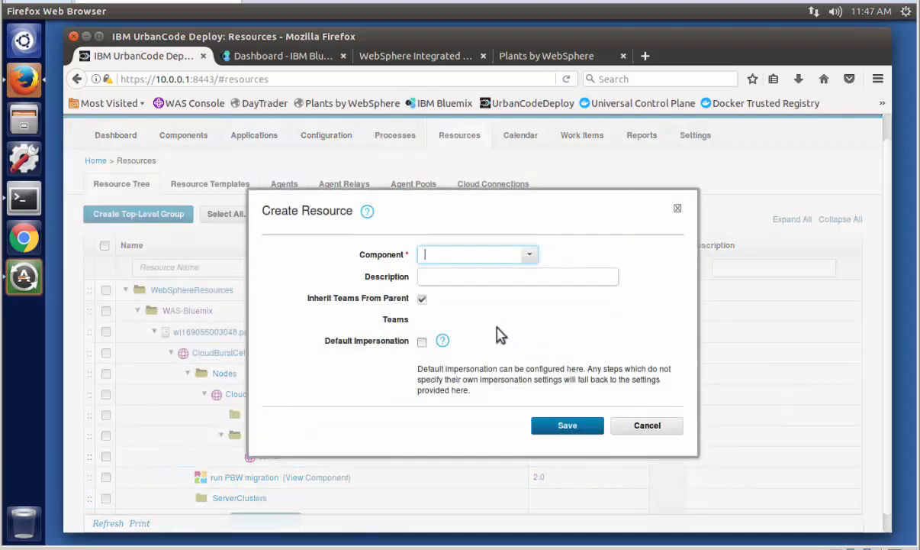
left_click(530, 257)
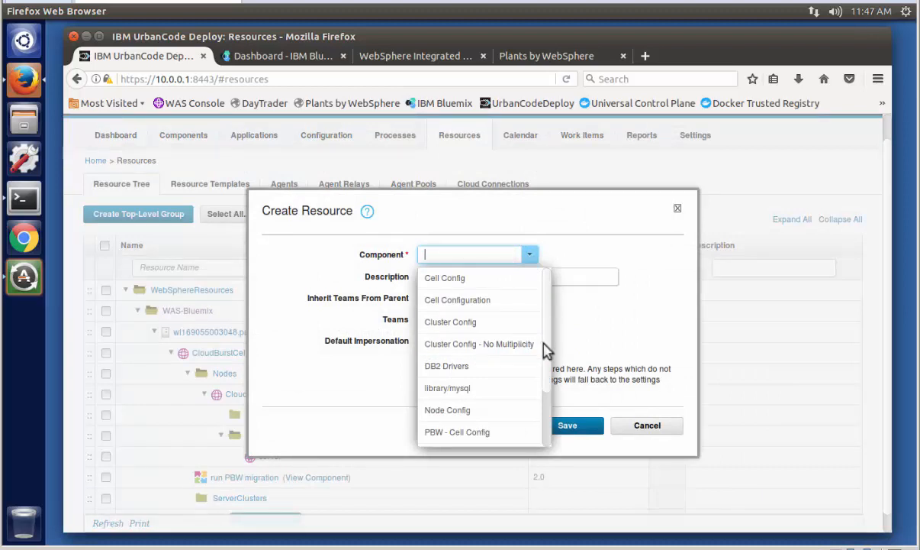
scroll(546, 357, "down", 1)
scroll(546, 357, "down", 2)
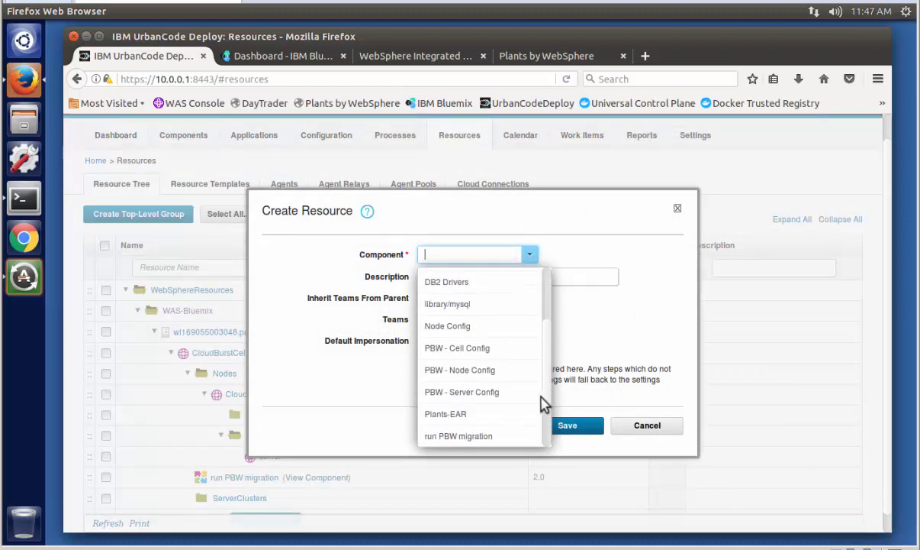
left_click(450, 407)
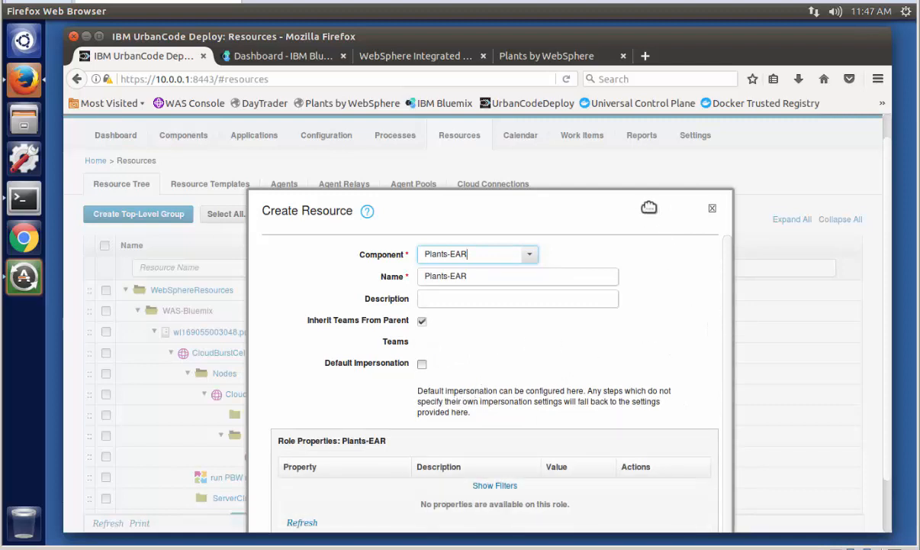
left_click_drag(650, 207, 661, 141)
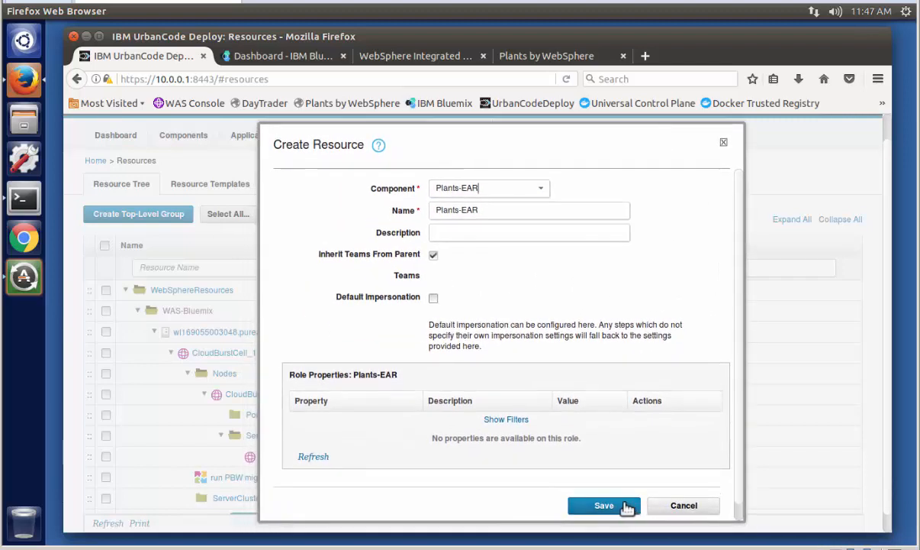
left_click(603, 505)
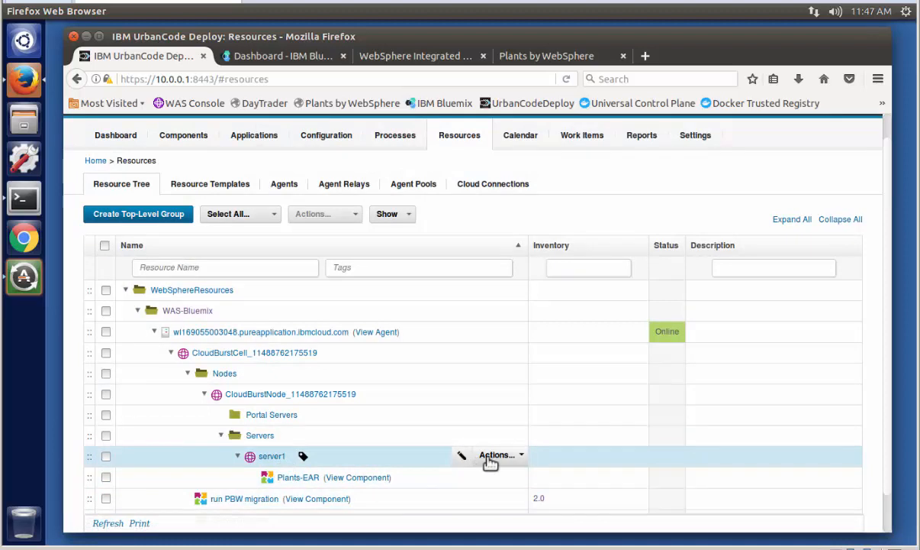
- Add the Set JPA 2.0 on Server component to the server1 resource and save it
left_click(493, 458)
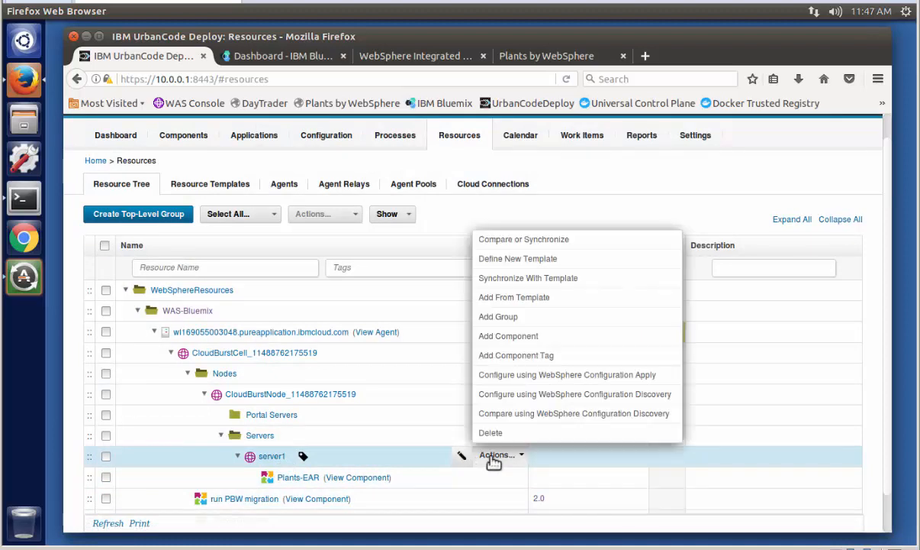
left_click(508, 336)
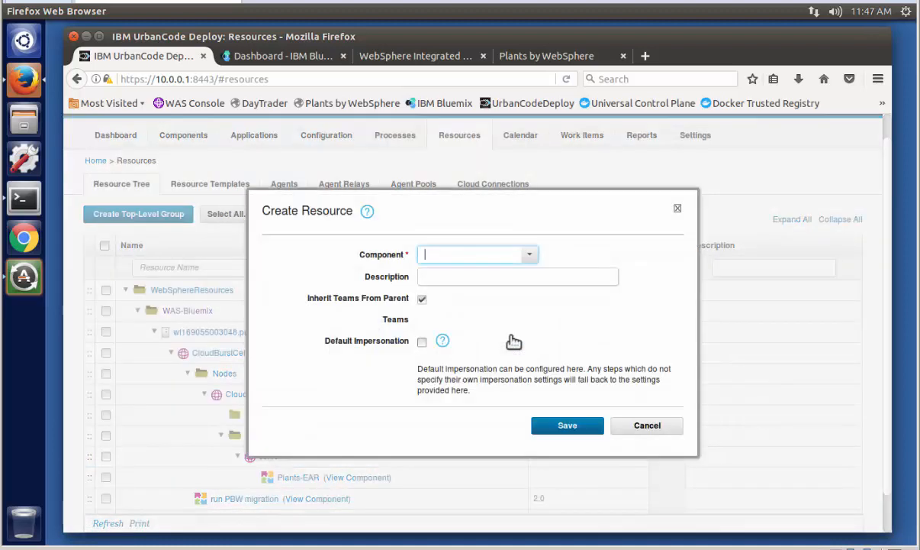
left_click(529, 256)
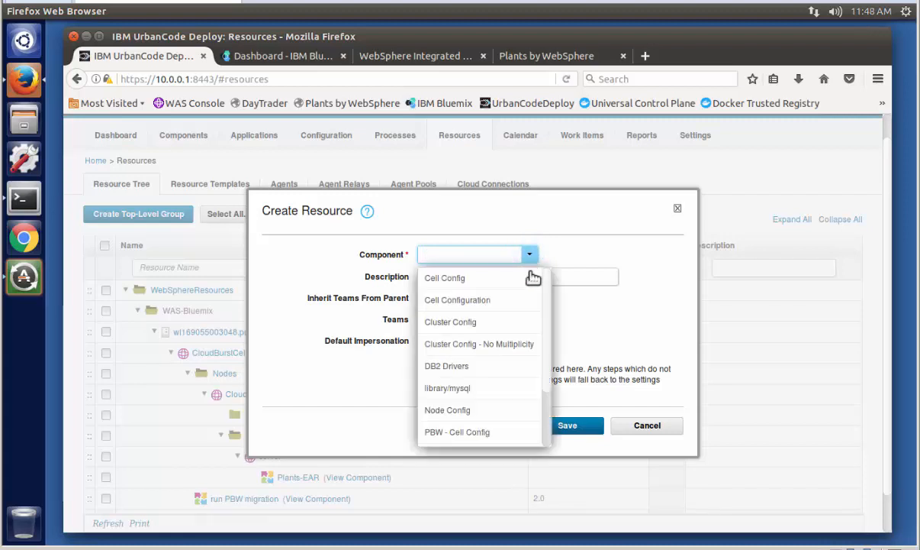
left_click_drag(547, 301, 548, 389)
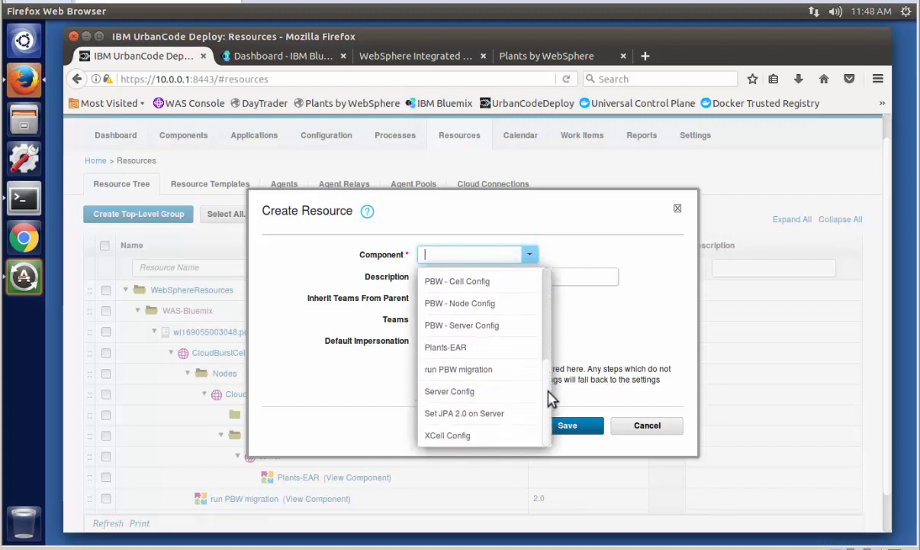
left_click(489, 413)
left_click_drag(642, 207, 653, 138)
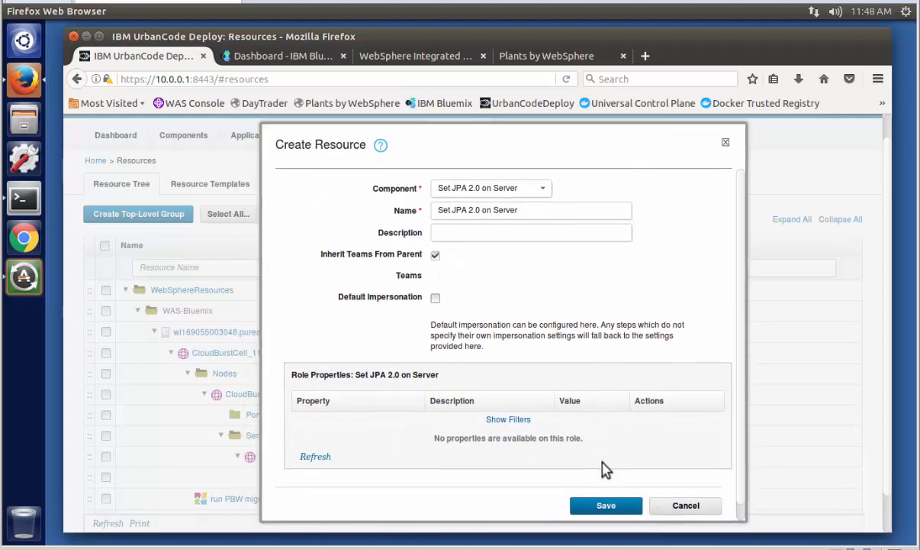
left_click(602, 504)
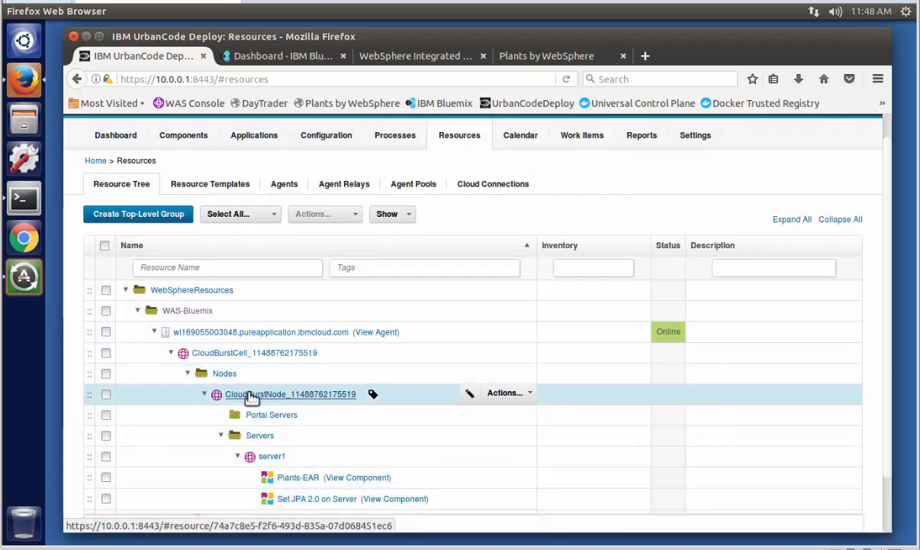
- Add the PBW - Node Config component to the CloudBurstNode resource under WAS-Bluemix and save it
left_click(495, 394)
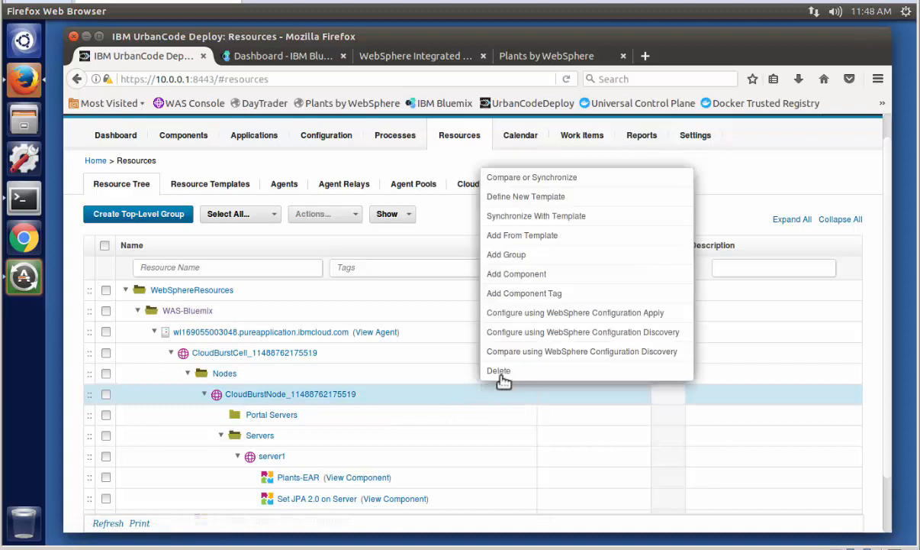
left_click(513, 274)
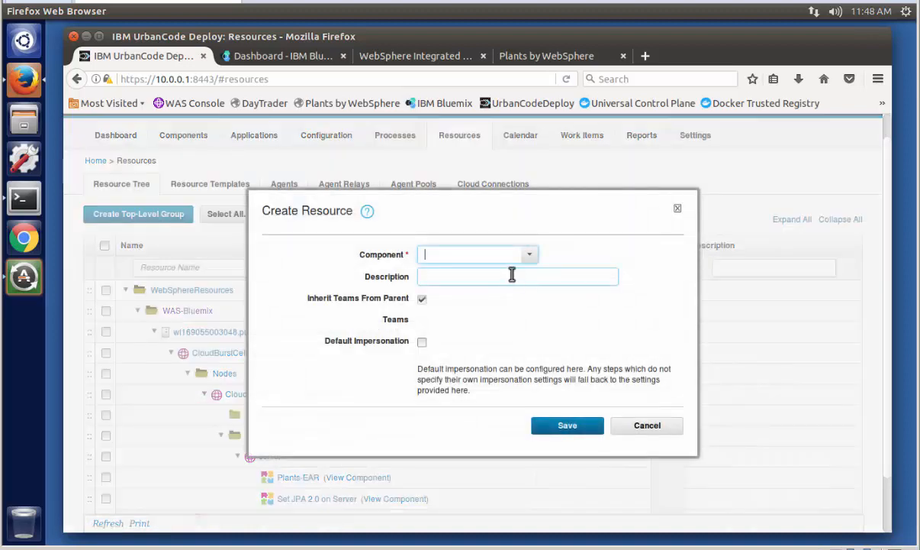
left_click(532, 257)
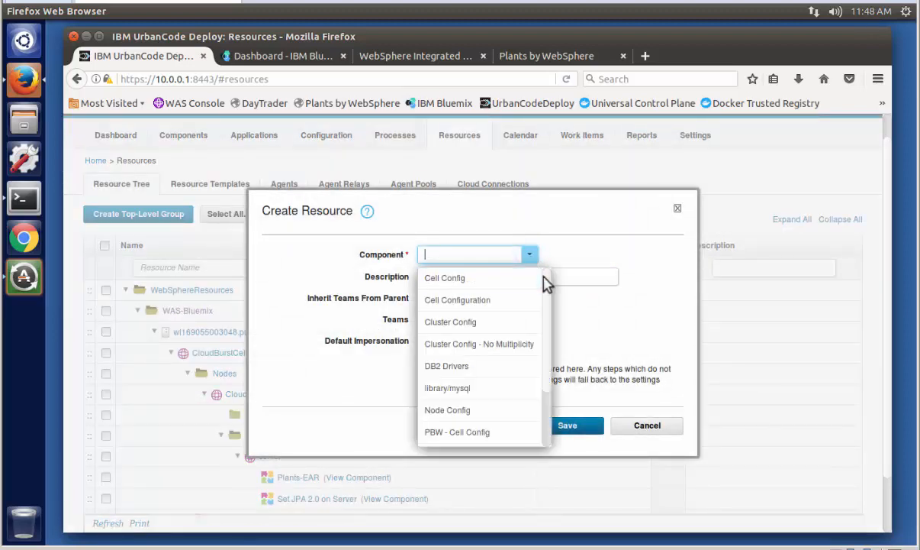
left_click_drag(548, 289, 537, 360)
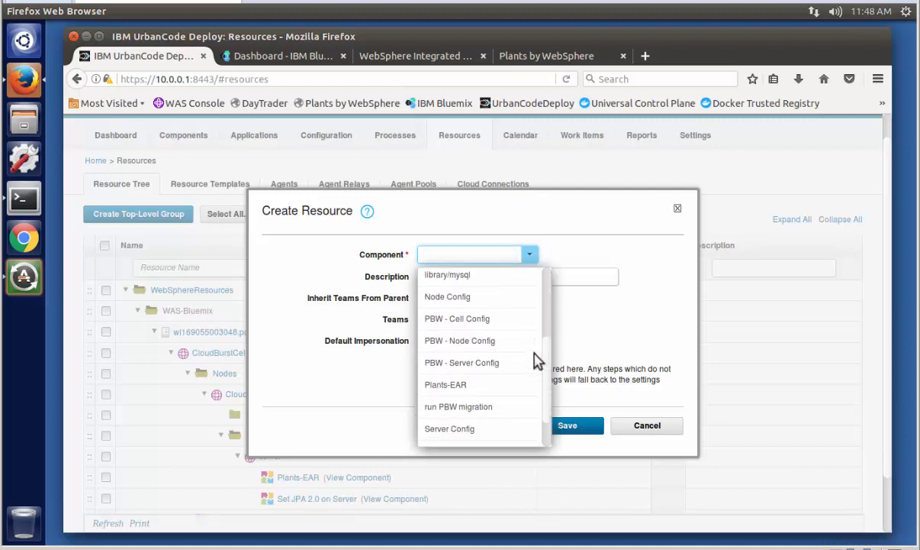
left_click(464, 343)
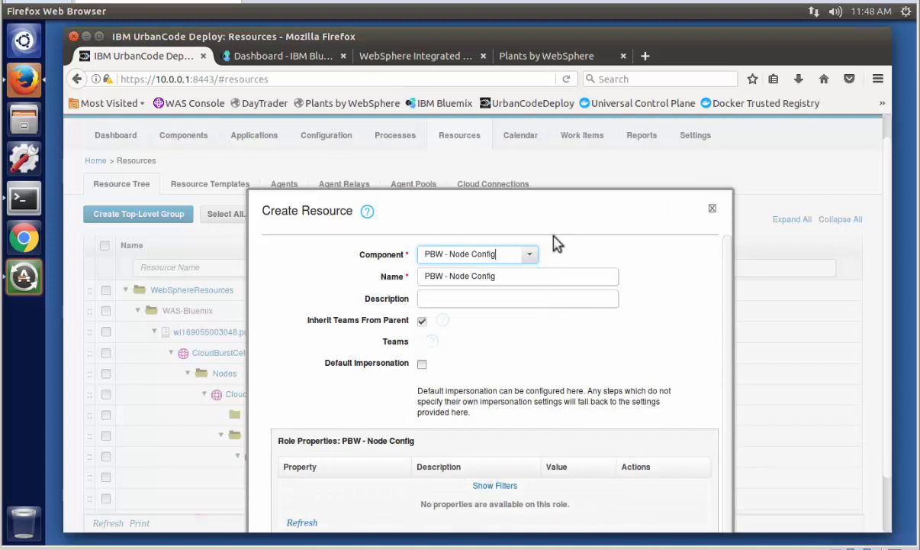
left_click_drag(554, 217, 567, 153)
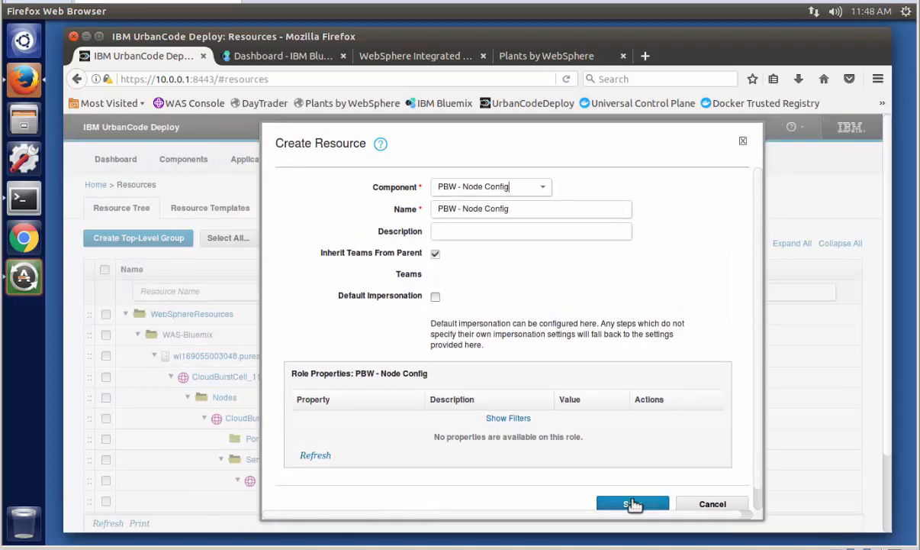
left_click(634, 505)
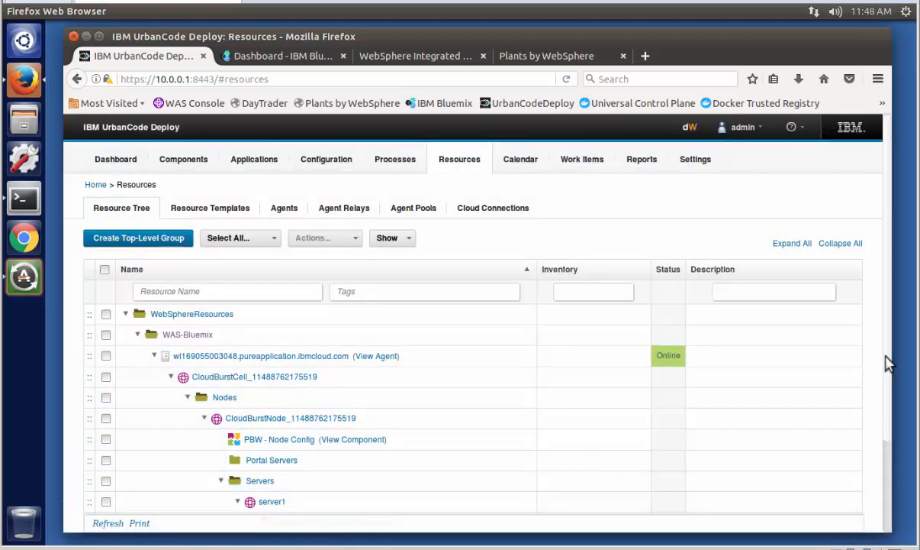
- Add the DB2 Drivers component to the CloudBurstNode resource under WAS-Bluemix and save it
scroll(888, 364, "down", 1)
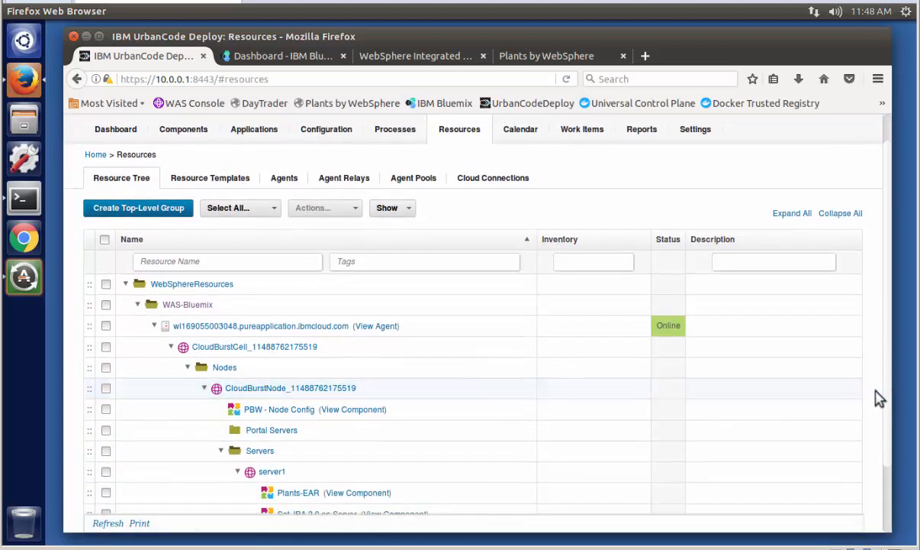
scroll(886, 397, "down", 1)
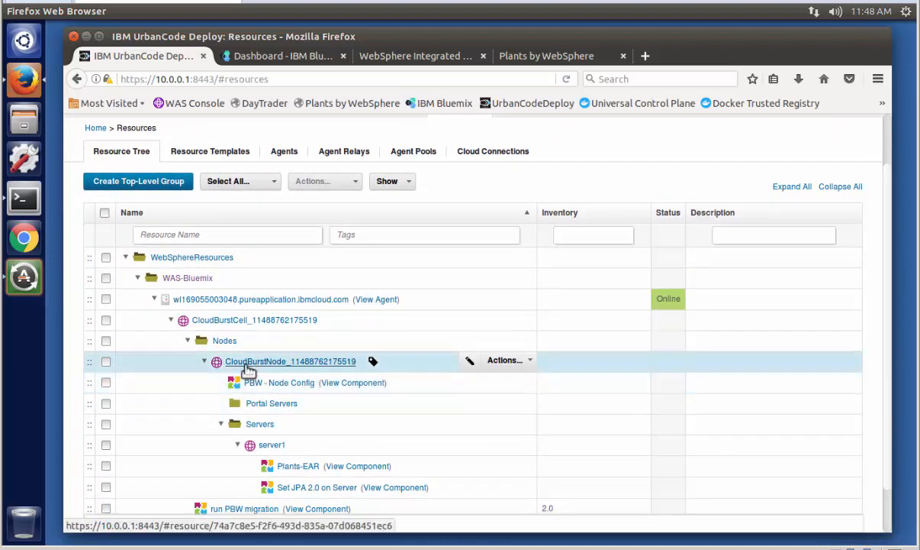
left_click(500, 366)
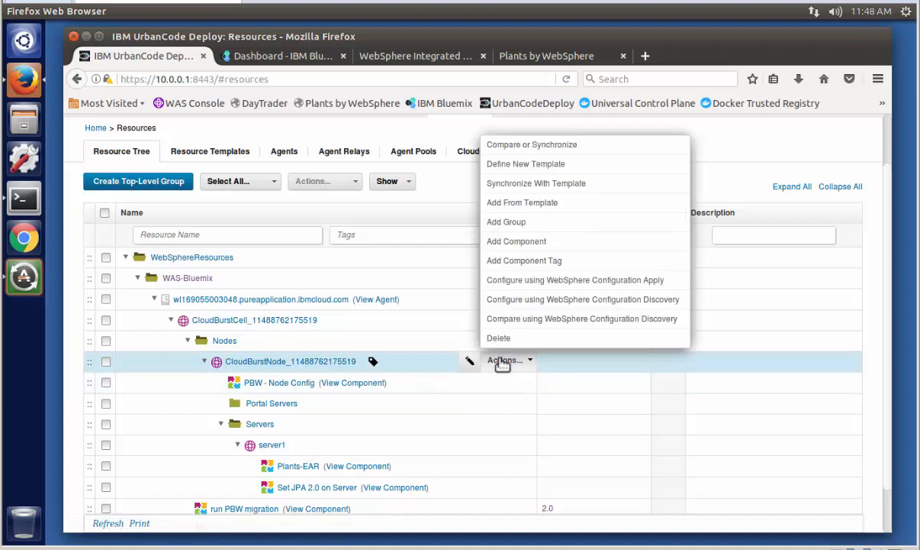
left_click(539, 244)
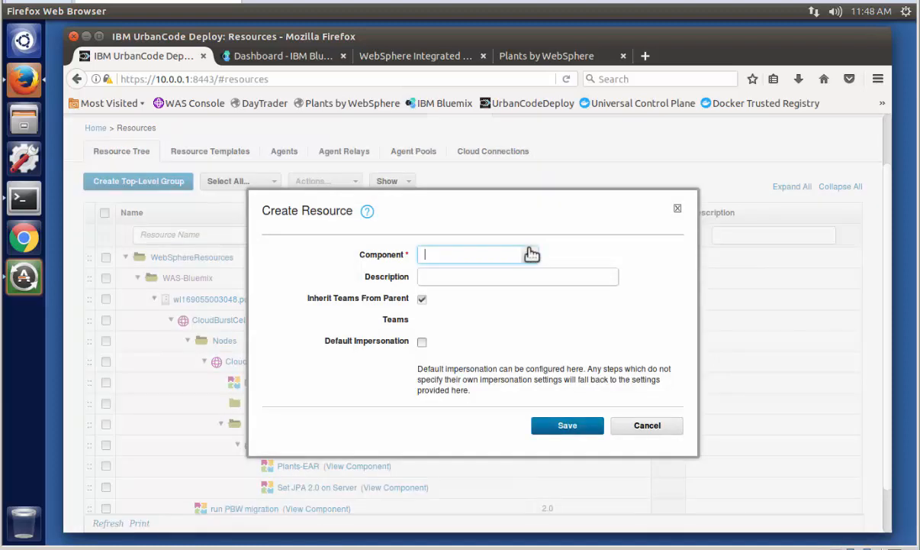
left_click(529, 254)
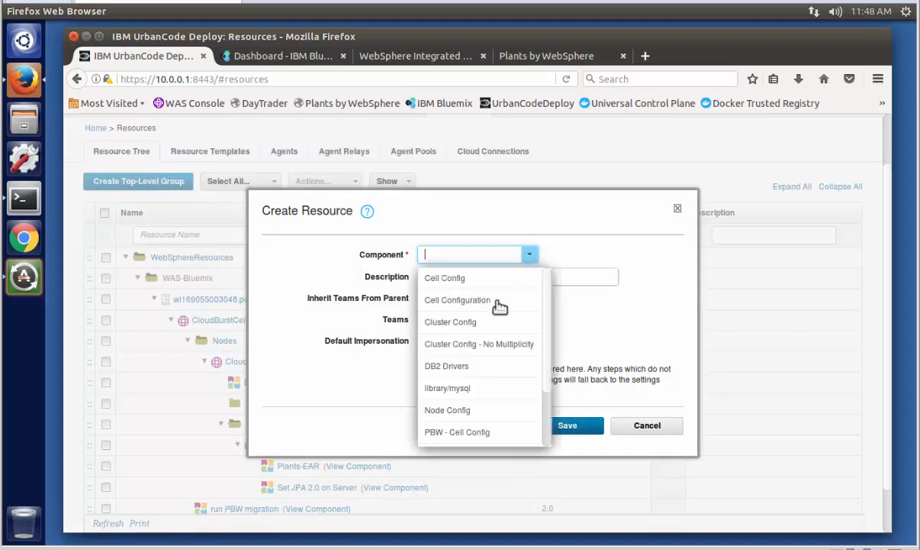
left_click(447, 366)
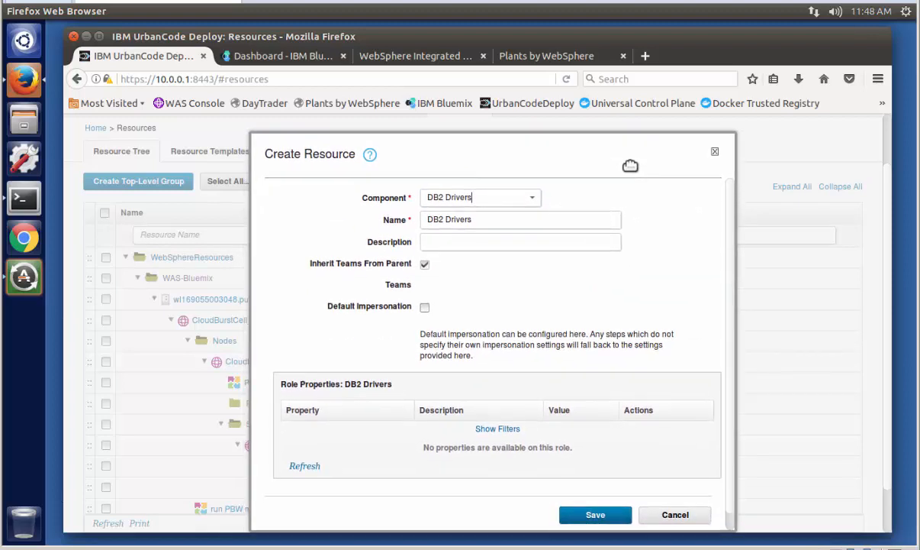
left_click(591, 512)
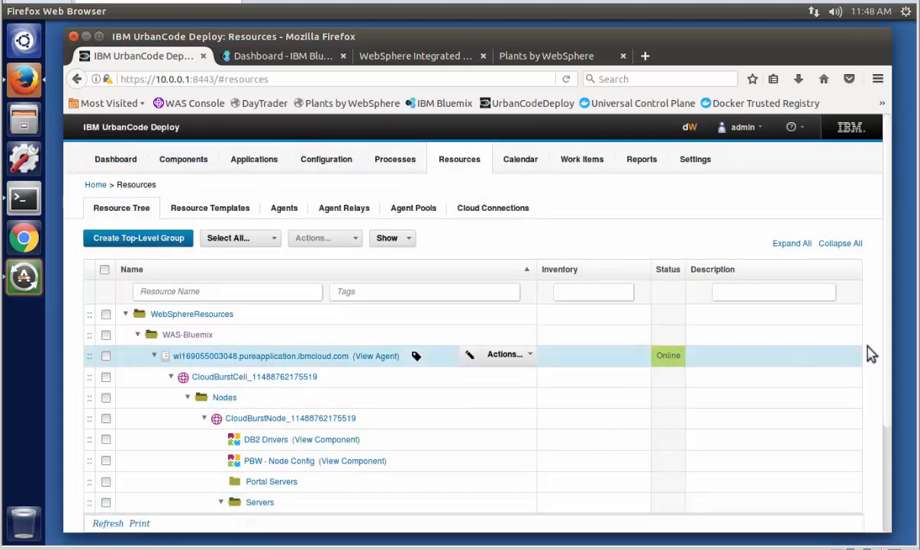
- Review the resource tree, and open the Plants-EAR component from the PlantsByWebSphere application's component list
left_click_drag(888, 343, 890, 425)
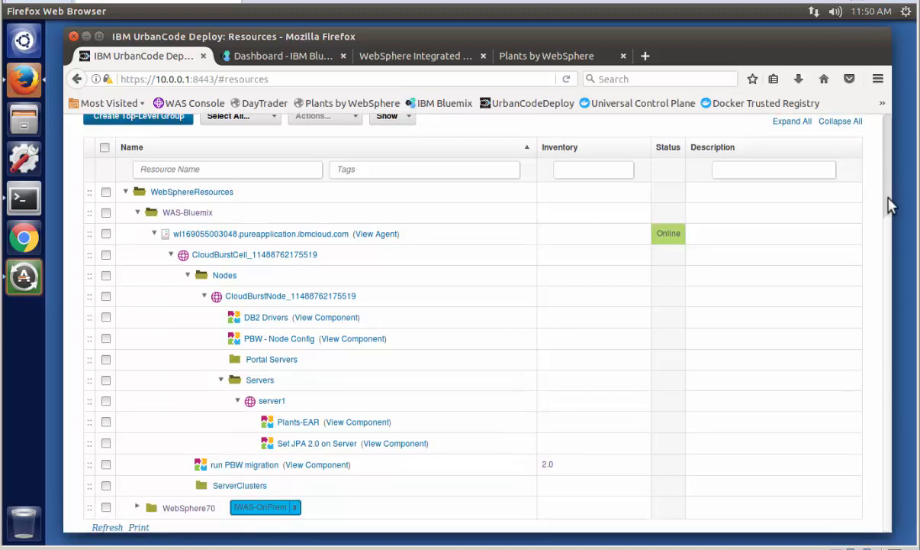
scroll(893, 147, "up", 3)
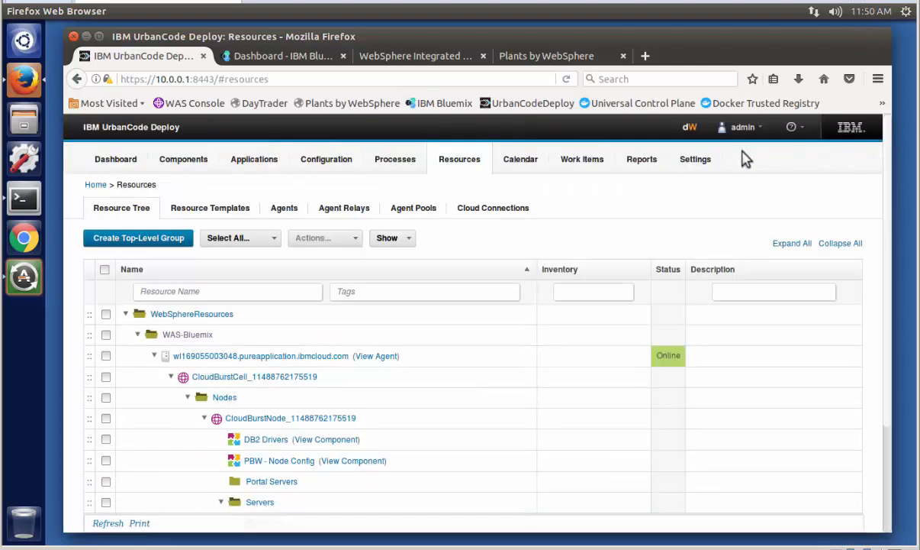
left_click(255, 162)
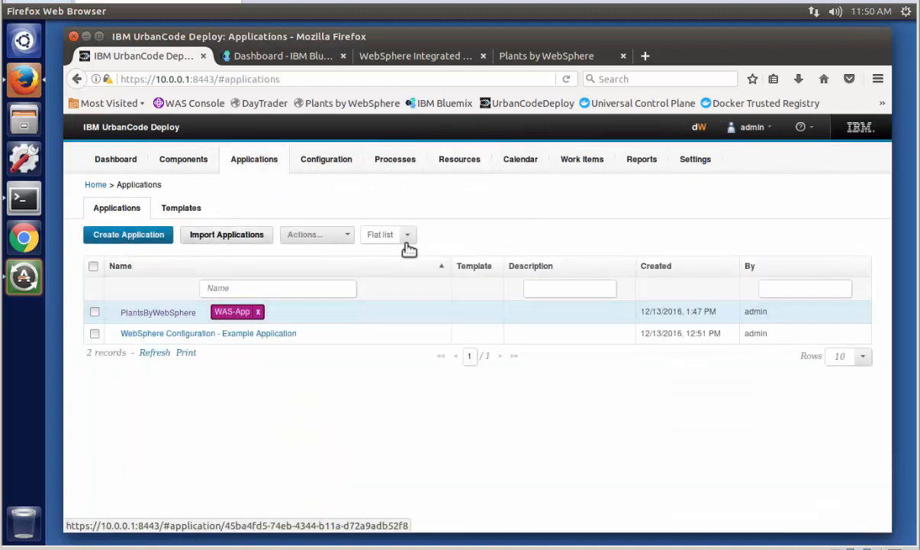
left_click(180, 311)
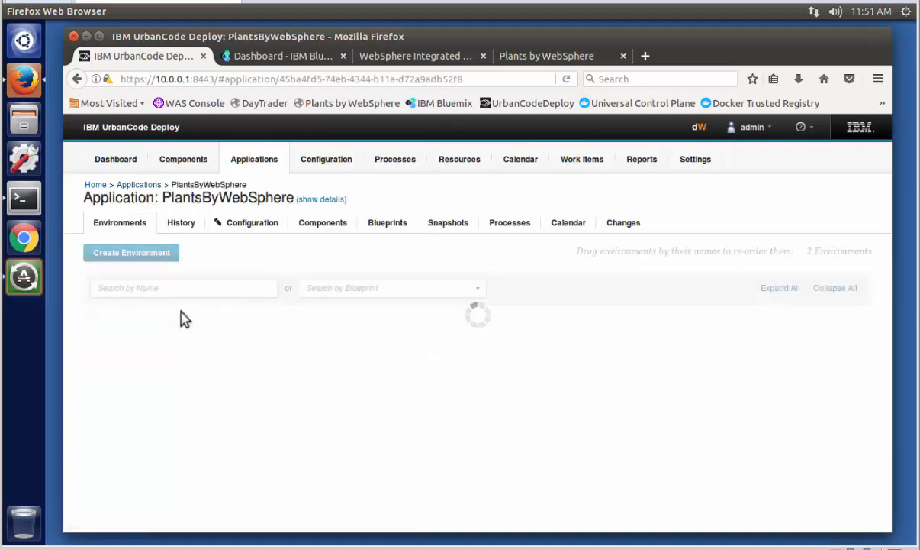
left_click(322, 228)
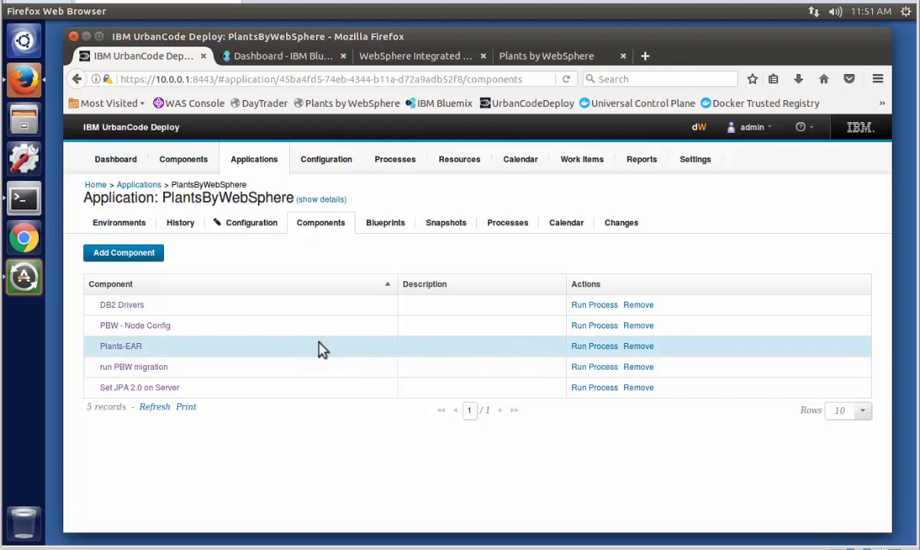
left_click(122, 347)
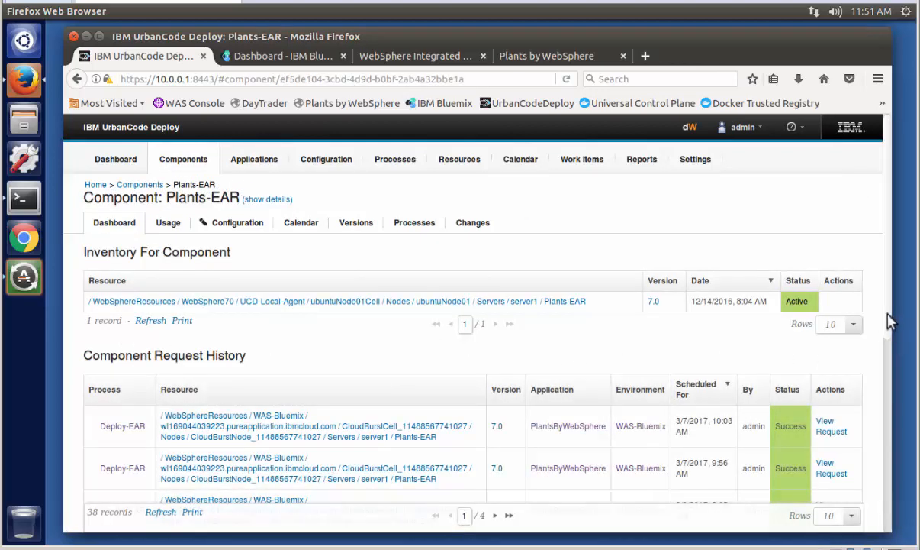
- Open version 7.0 of the Plants-EAR component and review its artifacts
left_click_drag(887, 313, 878, 331)
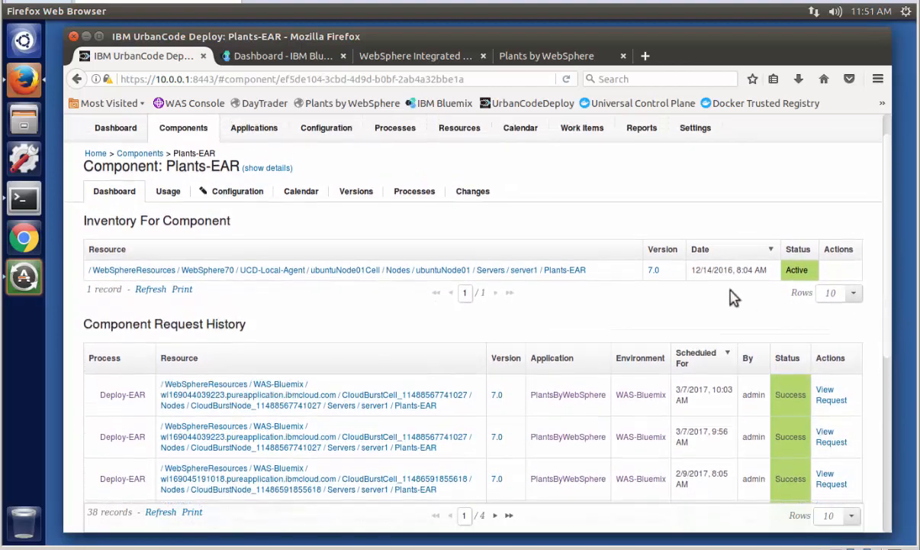
left_click_drag(380, 197, 364, 203)
left_click(362, 197)
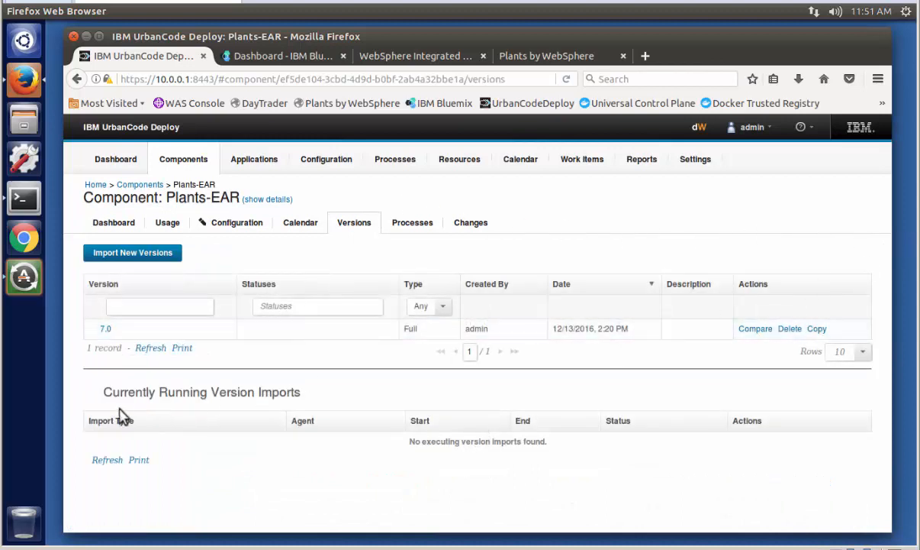
left_click(107, 328)
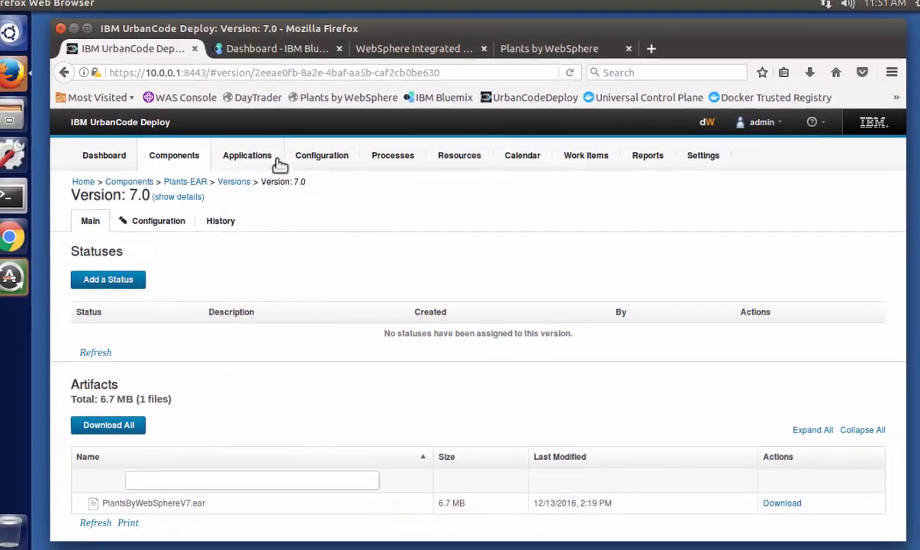
- Open the Plants-EAR component's Deploy-EAR process and examine its sequence of steps from artifact download to application start
left_click(192, 185)
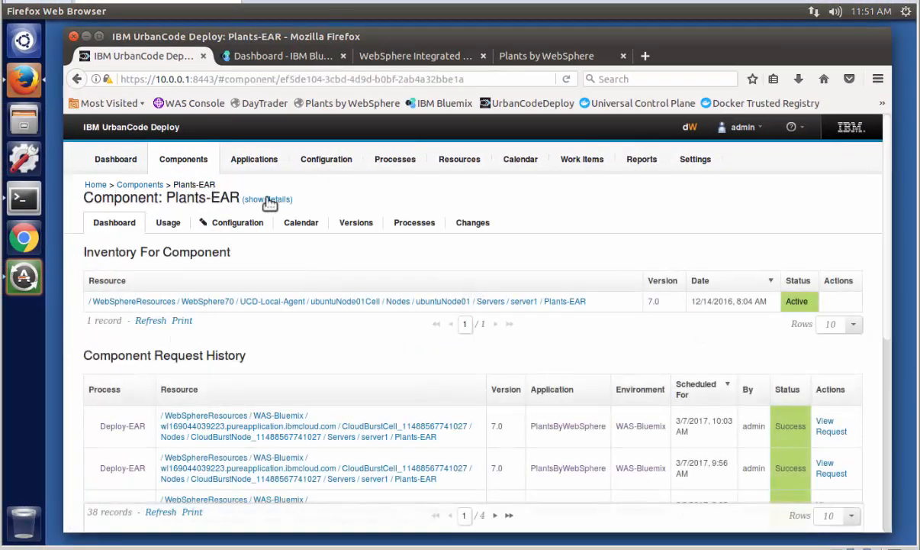
left_click(406, 227)
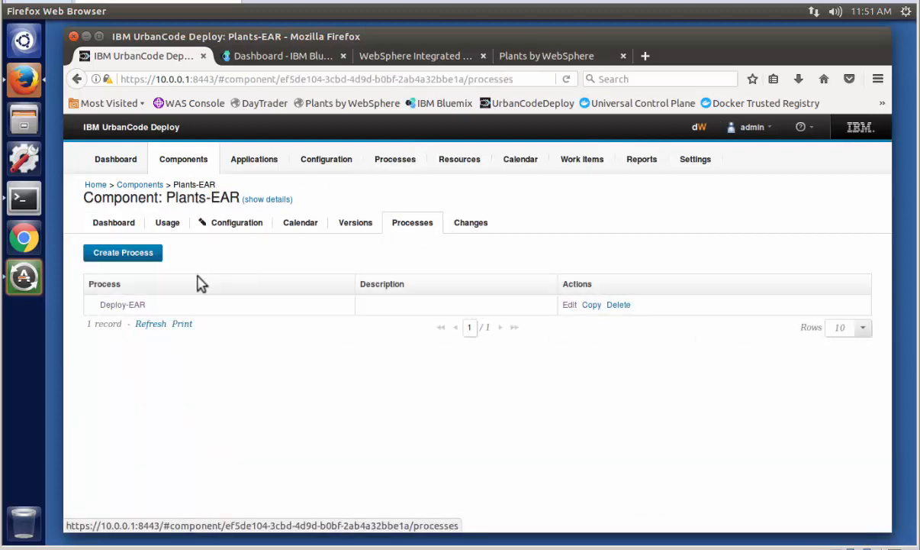
left_click(124, 307)
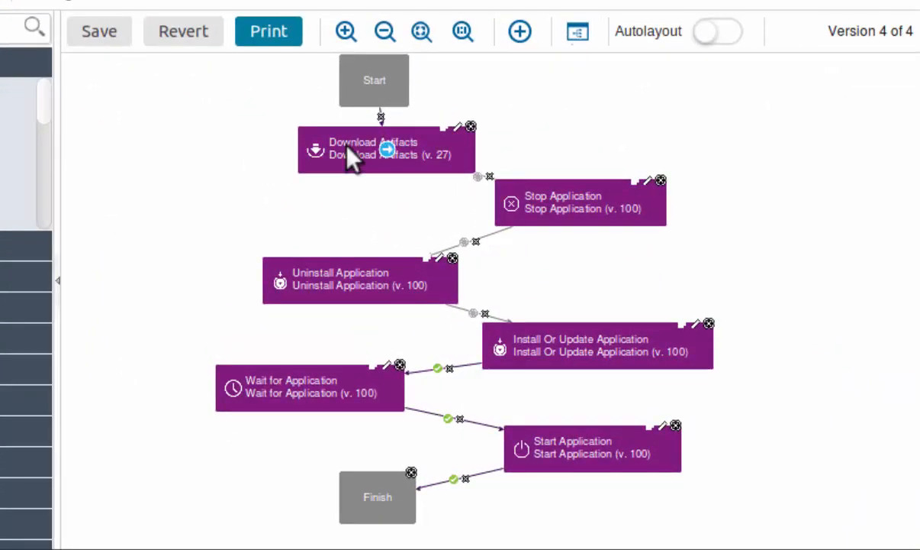
mouse_move(354, 164)
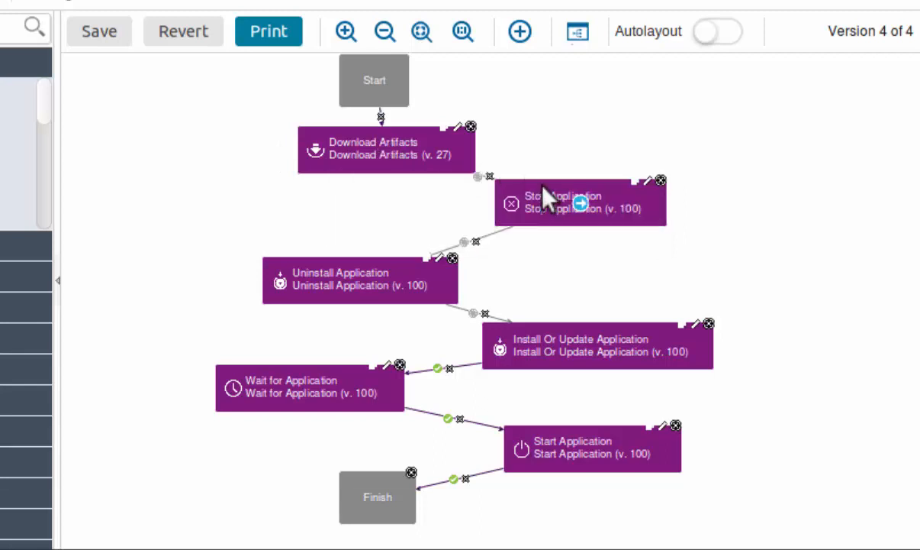
mouse_move(552, 197)
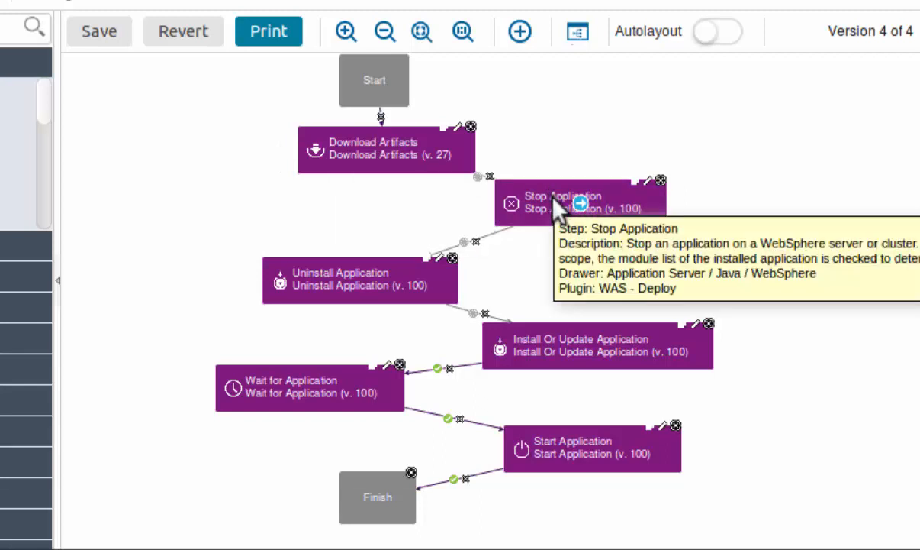
mouse_move(361, 273)
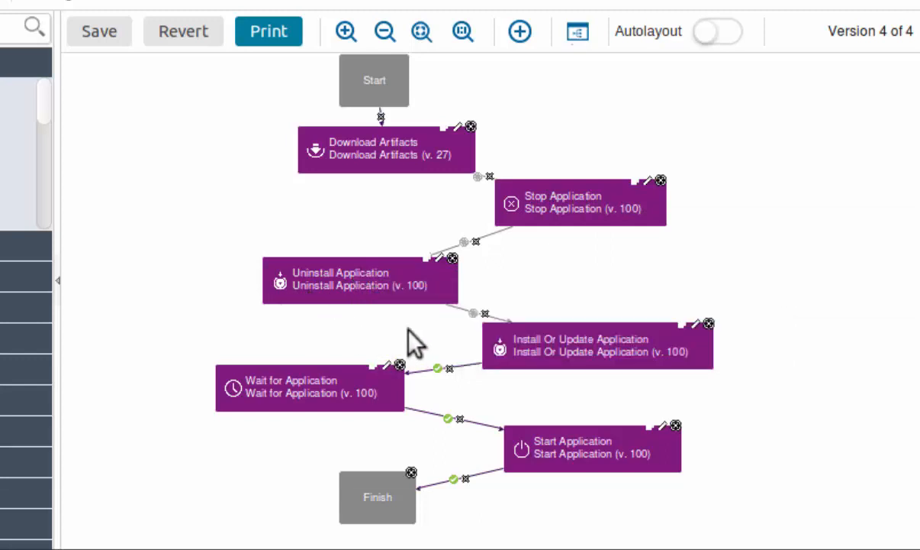
mouse_move(555, 352)
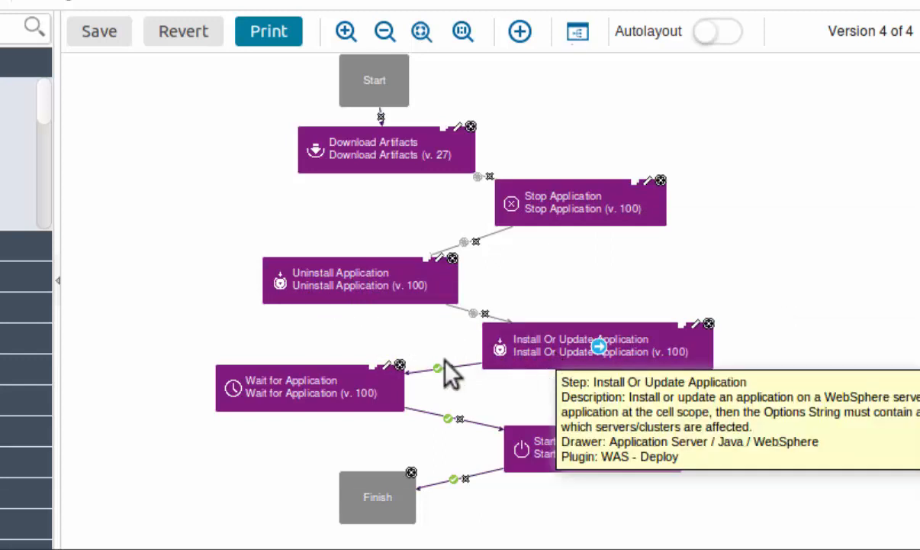
mouse_move(278, 398)
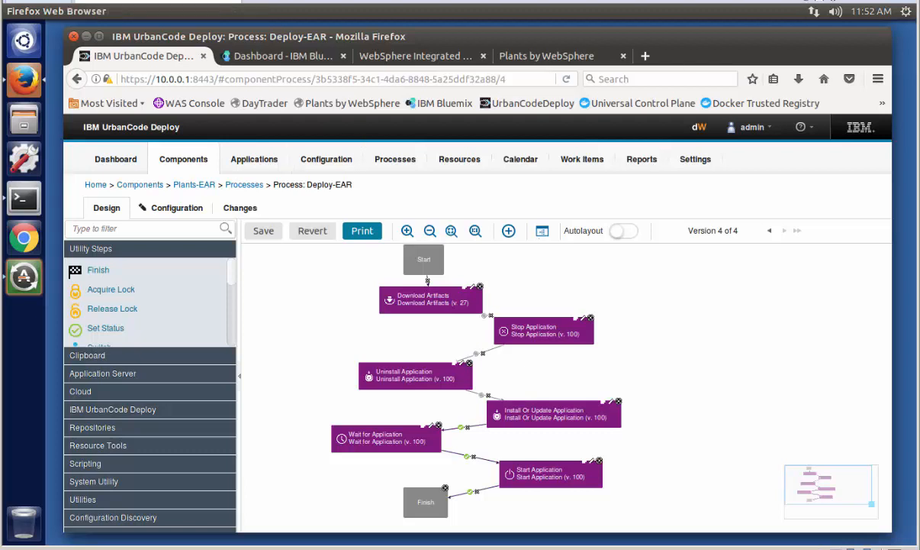
- Review the versions of the Set JPA 2.0 on Server component and open its Set JPA 2.0 process
left_click(181, 175)
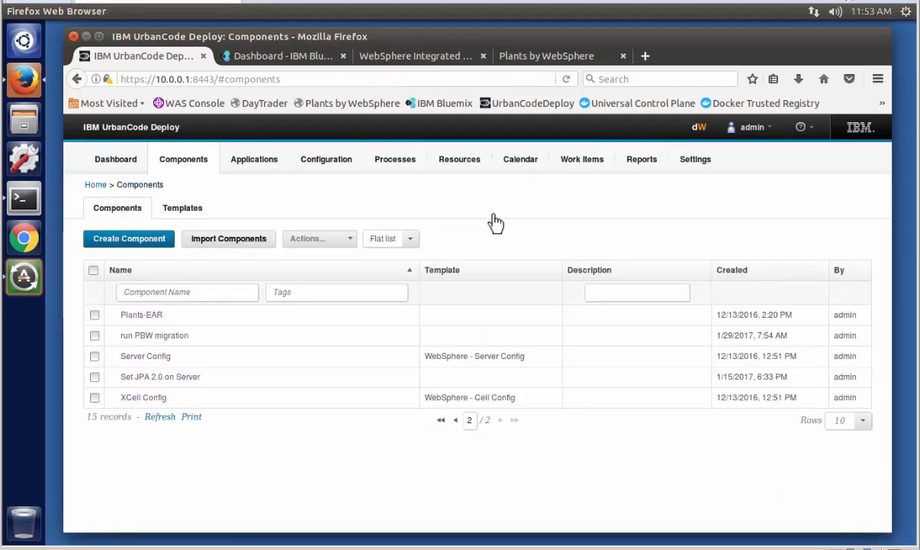
left_click(152, 379)
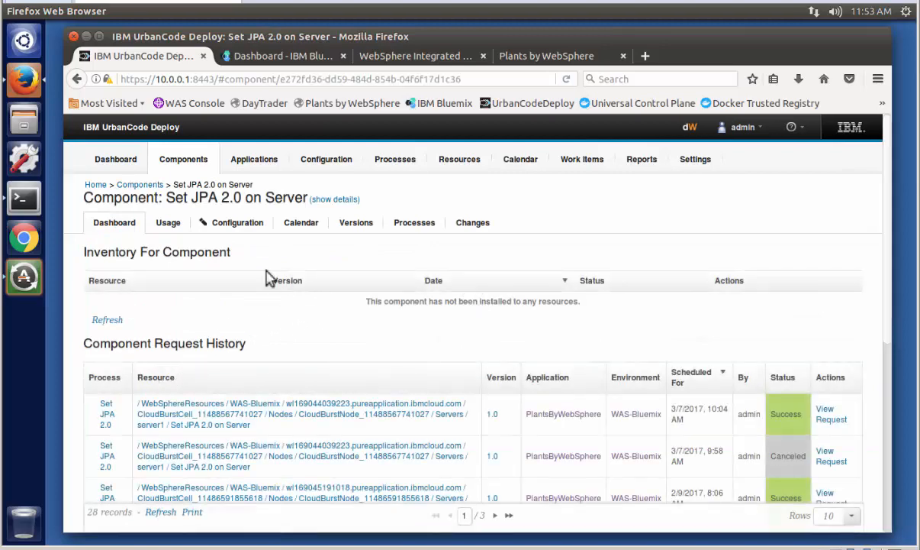
left_click(349, 225)
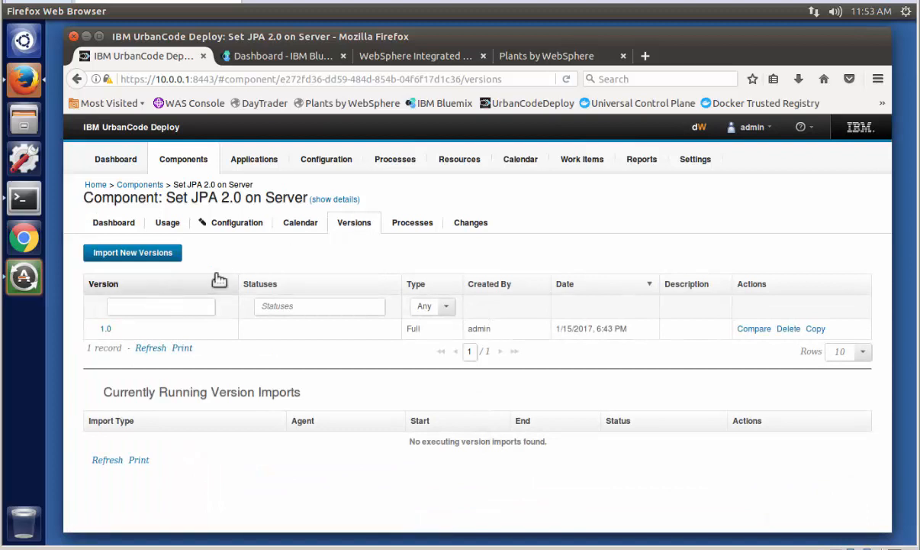
left_click(412, 223)
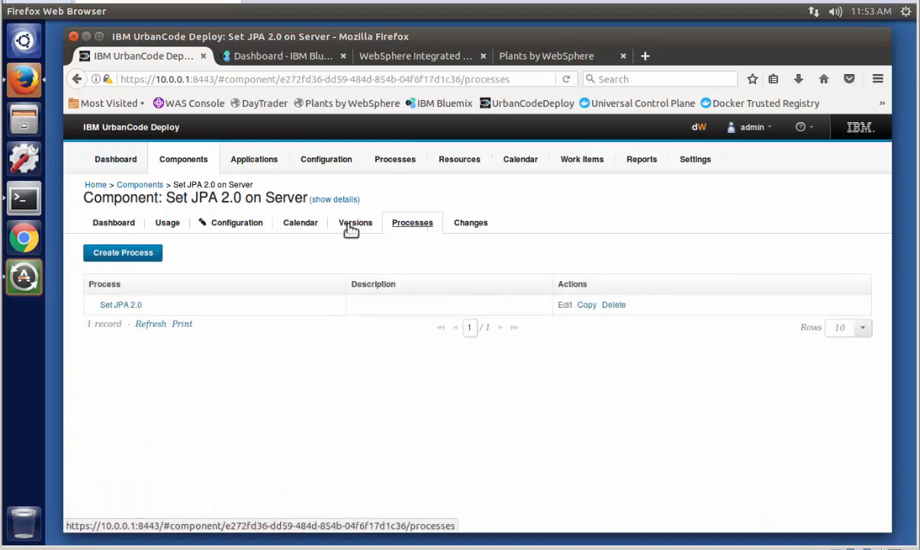
left_click(122, 304)
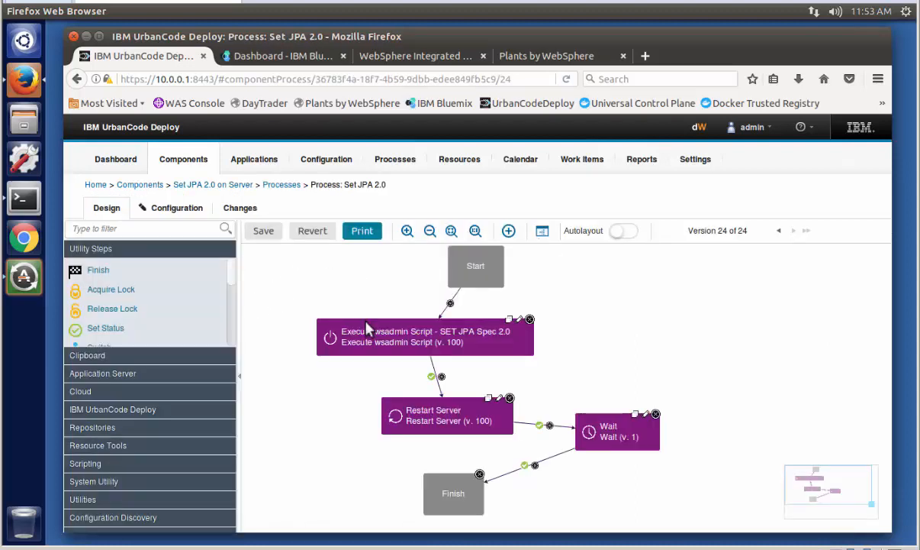
- Inspect the script body of the Execute wsadmin Script - SET JPA Spec 2.0 step, and close it without changes
left_click(520, 321)
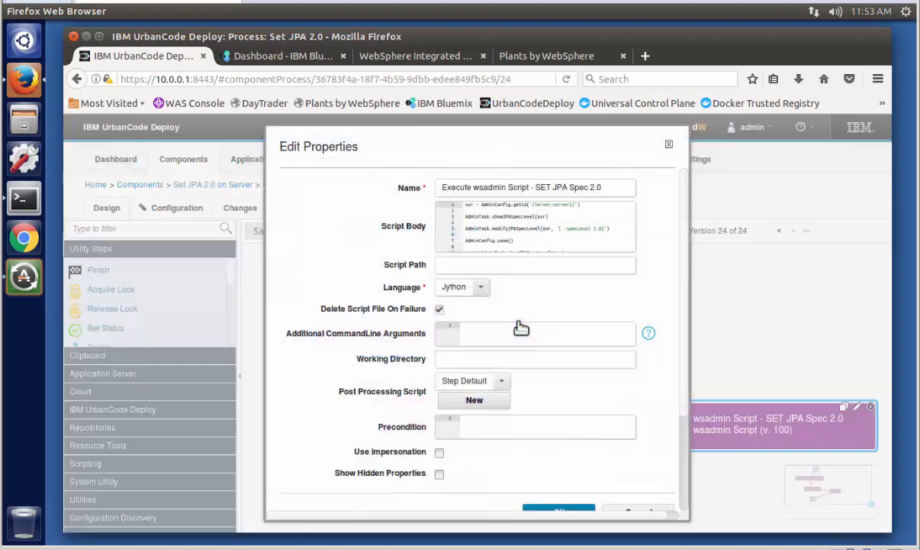
left_click(510, 248)
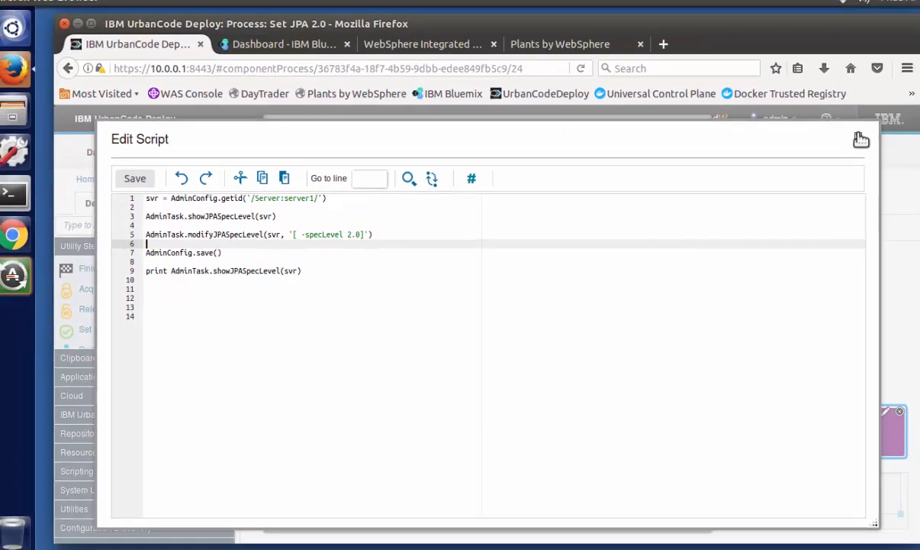
left_click(860, 138)
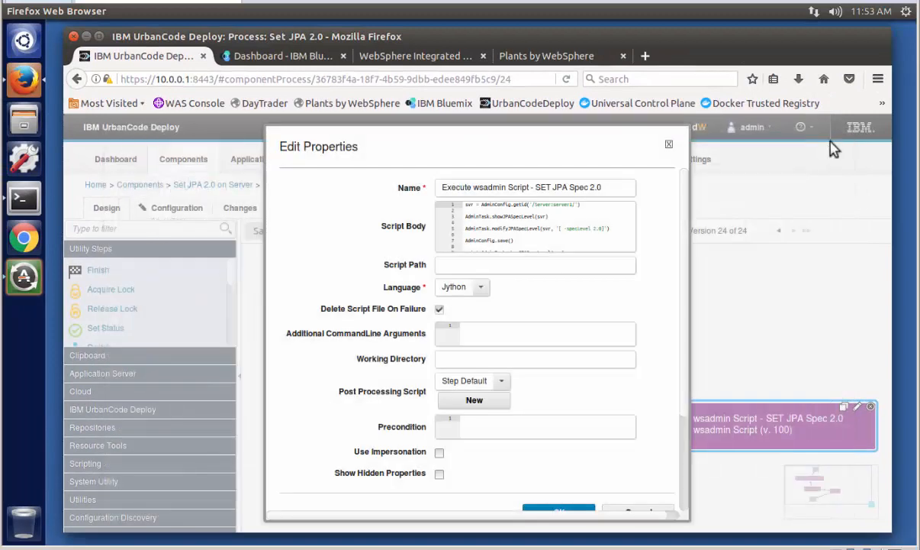
left_click(671, 142)
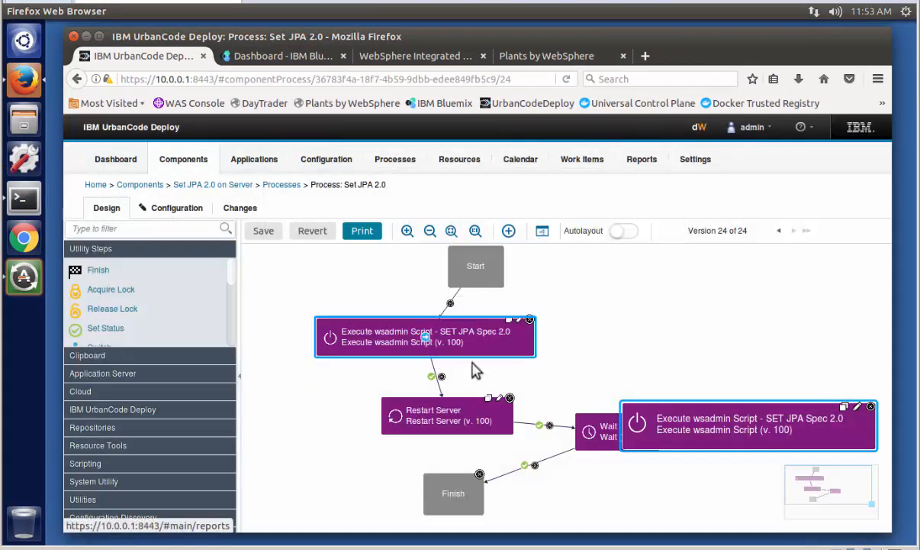
mouse_move(420, 428)
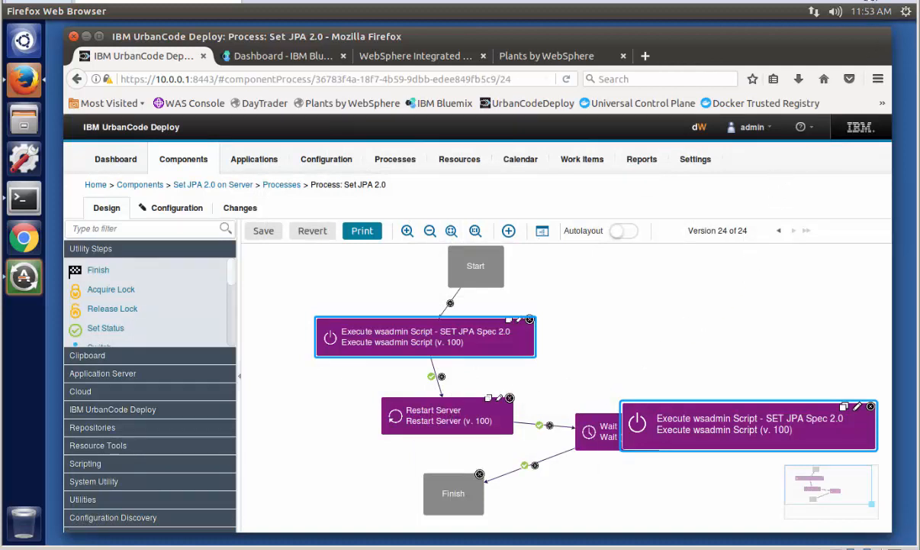
- Open version 2.0 of the DB2 Drivers component and review its artifact files
left_click(140, 185)
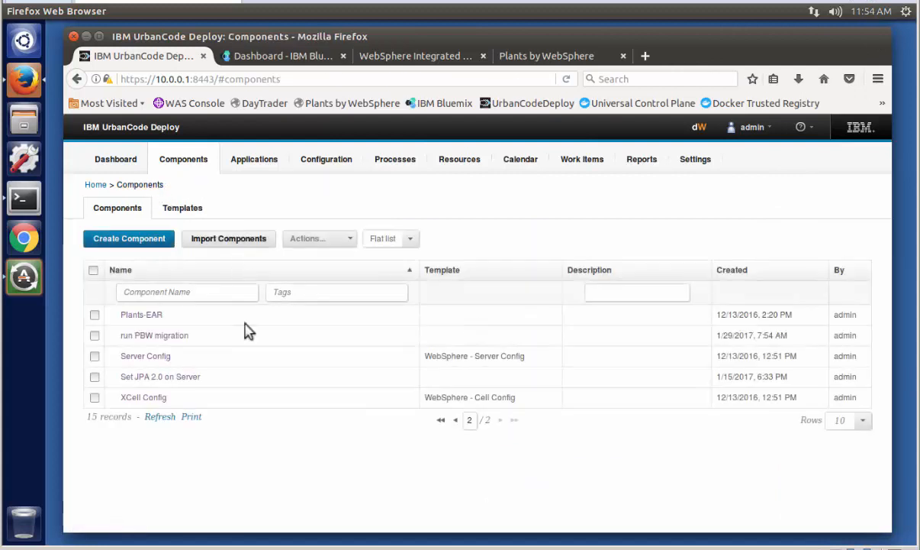
left_click(454, 420)
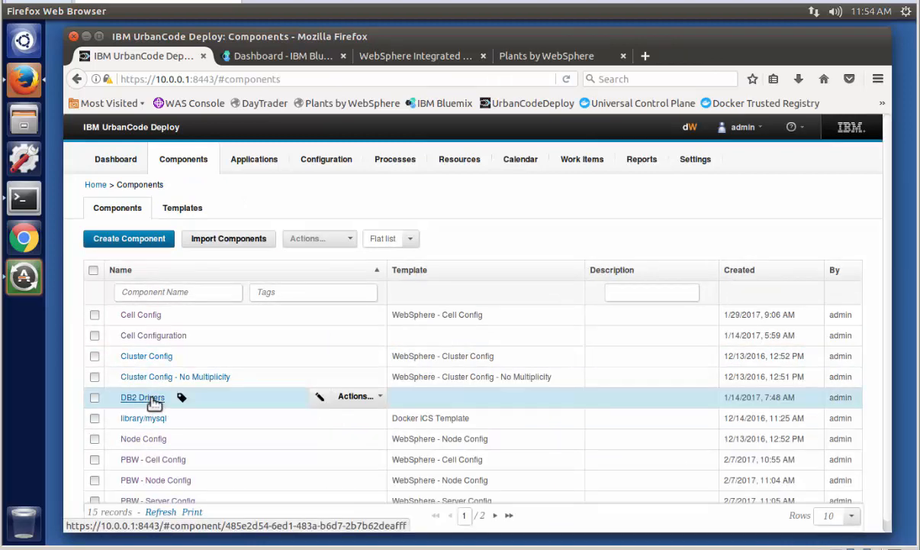
left_click(142, 398)
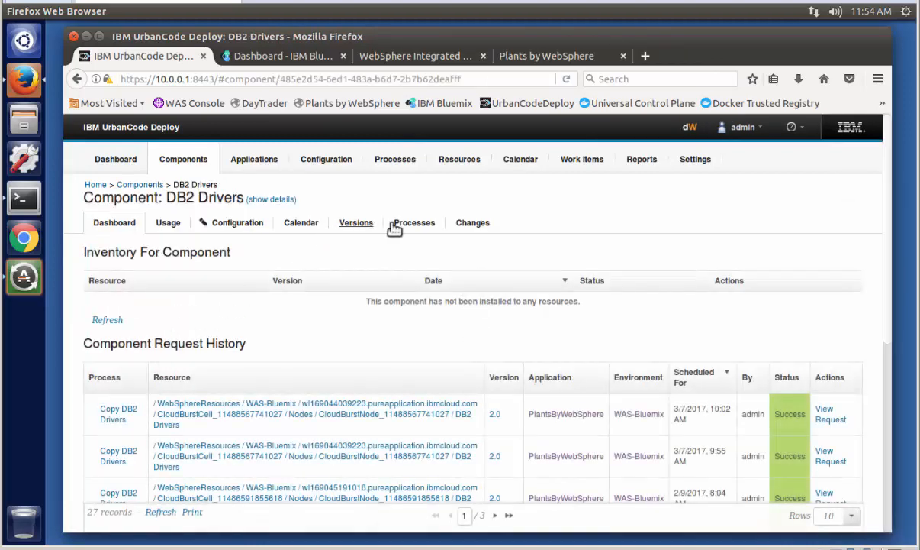
left_click(355, 226)
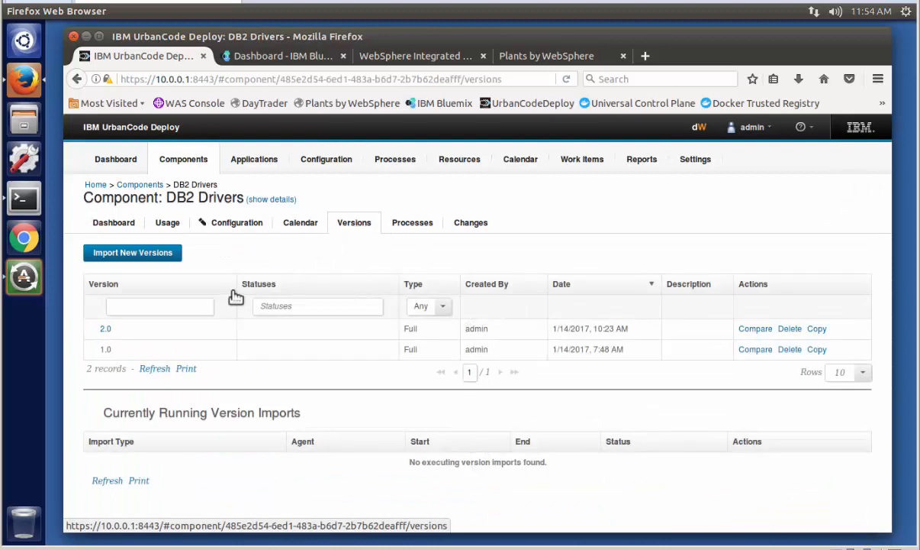
left_click(106, 329)
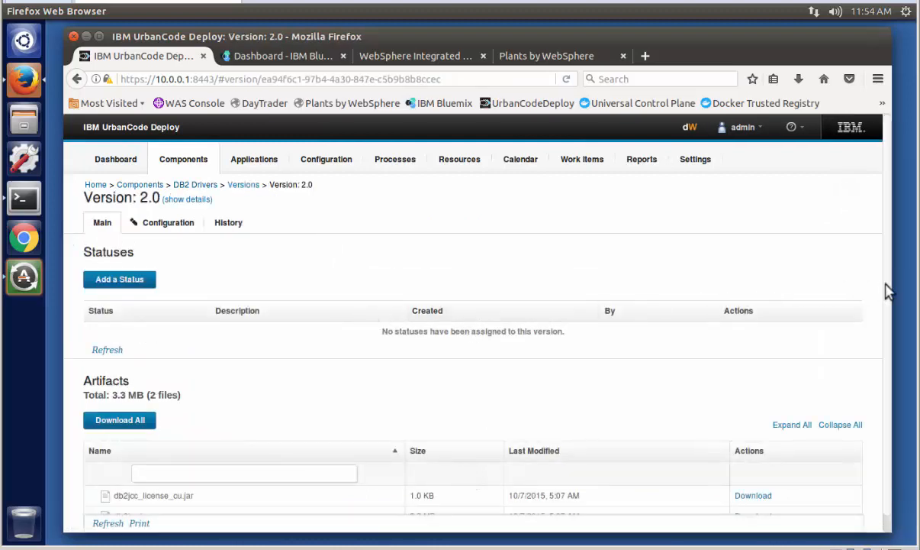
scroll(876, 355, "down", 1)
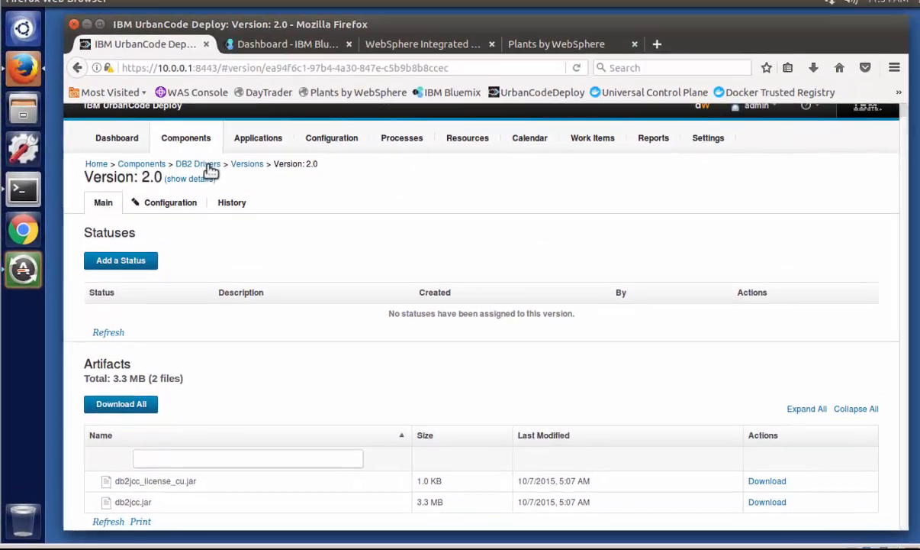
- Open the DB2 Drivers component's Copy DB2 Drivers process and examine its steps
left_click(206, 135)
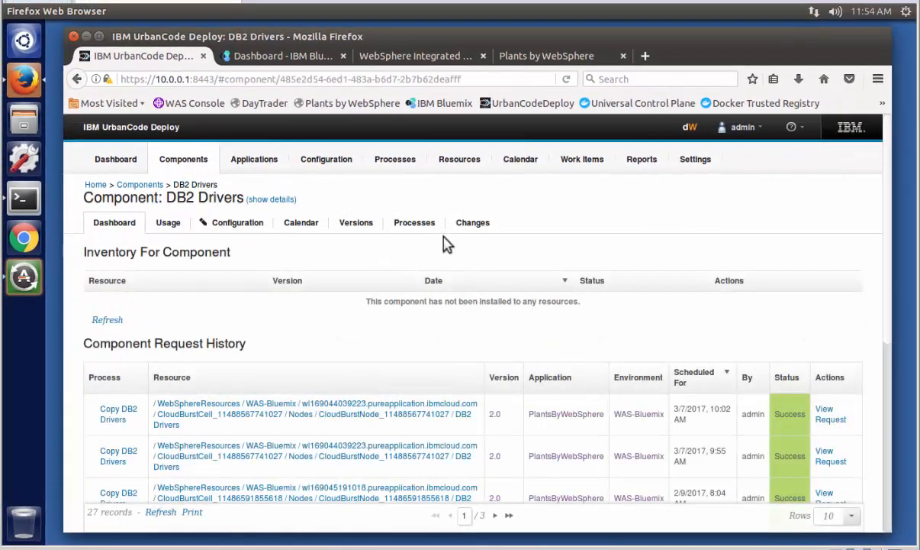
left_click(415, 225)
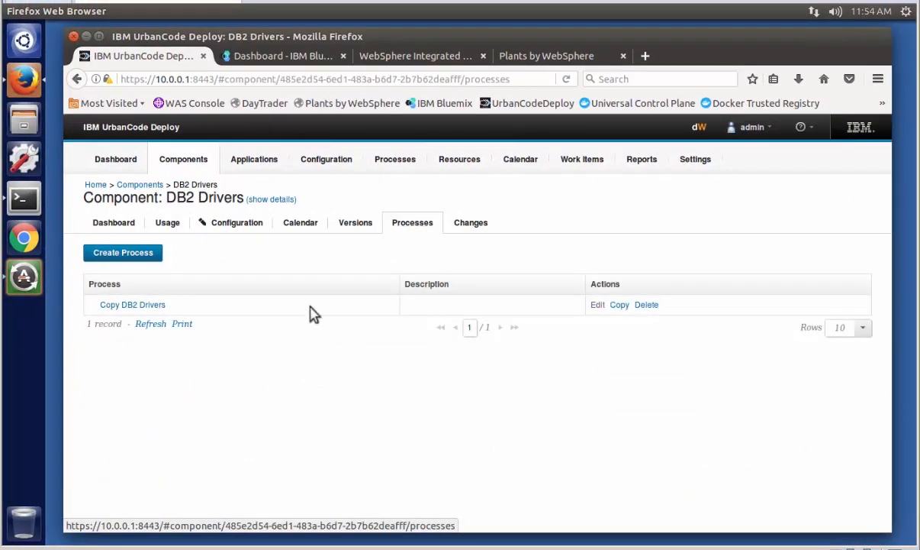
left_click(155, 305)
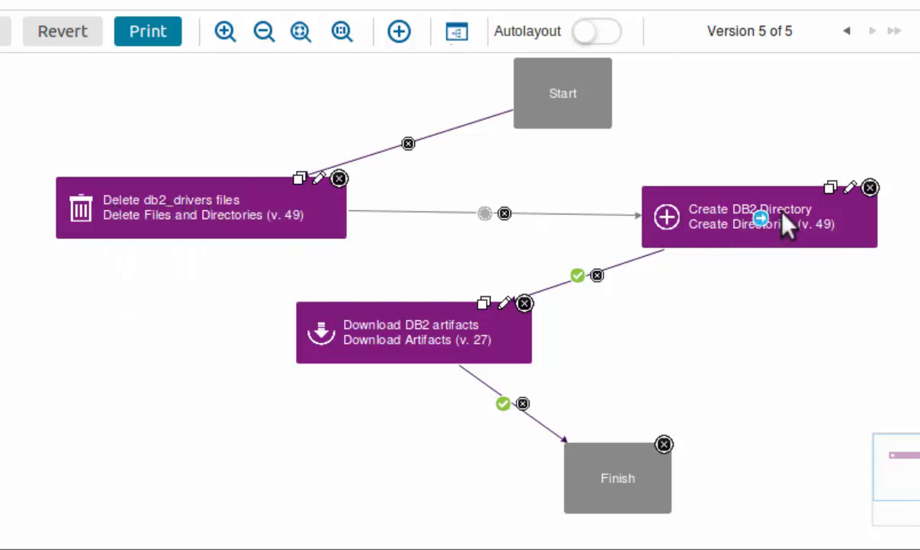
mouse_move(784, 216)
mouse_move(353, 347)
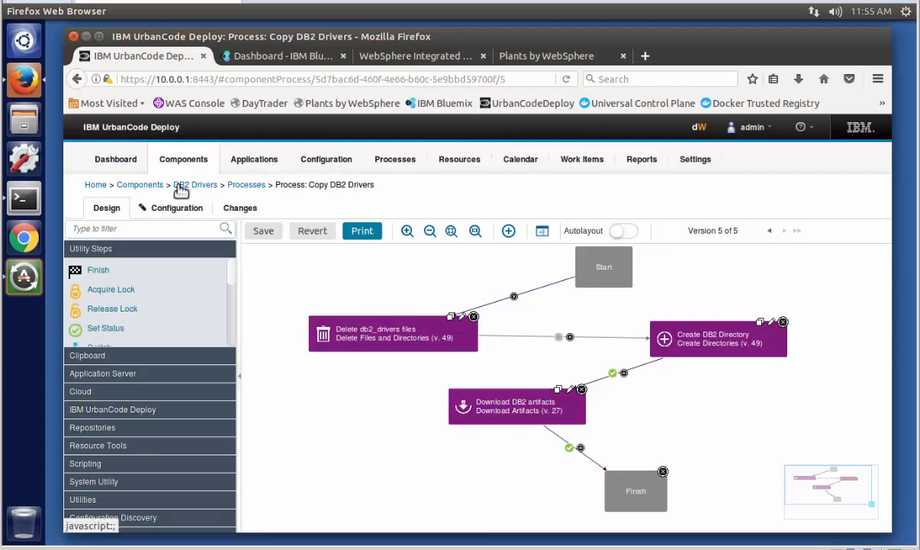
- Open the PBW - Node Config component from the components list and review its versions
left_click(144, 185)
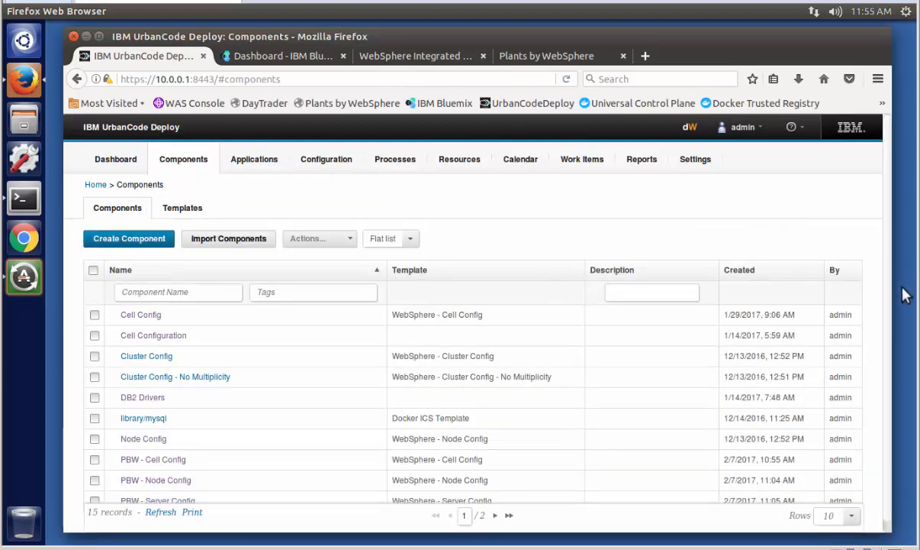
scroll(890, 298, "down", 1)
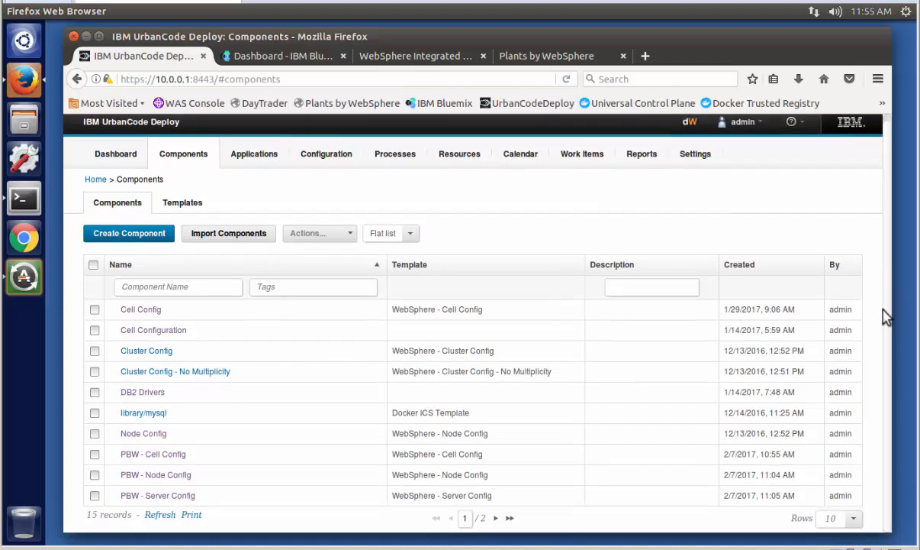
left_click(147, 475)
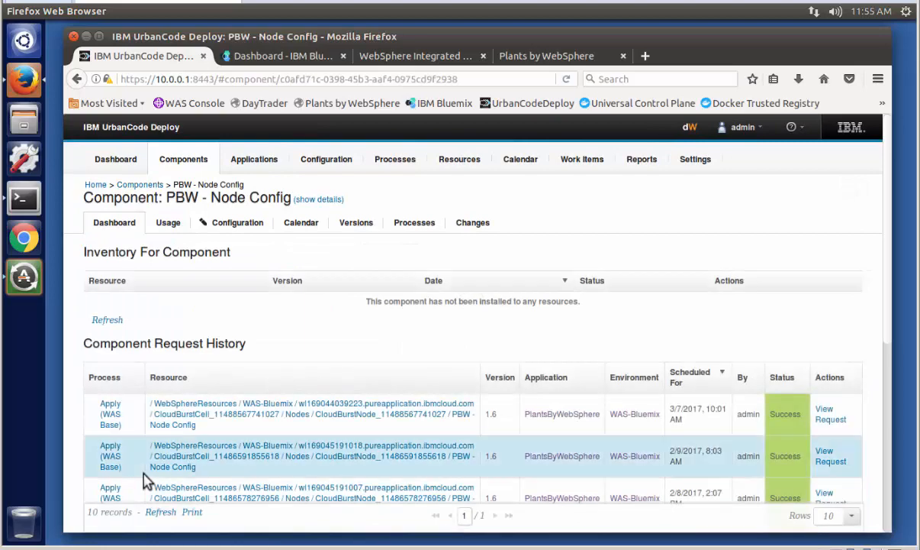
left_click(354, 223)
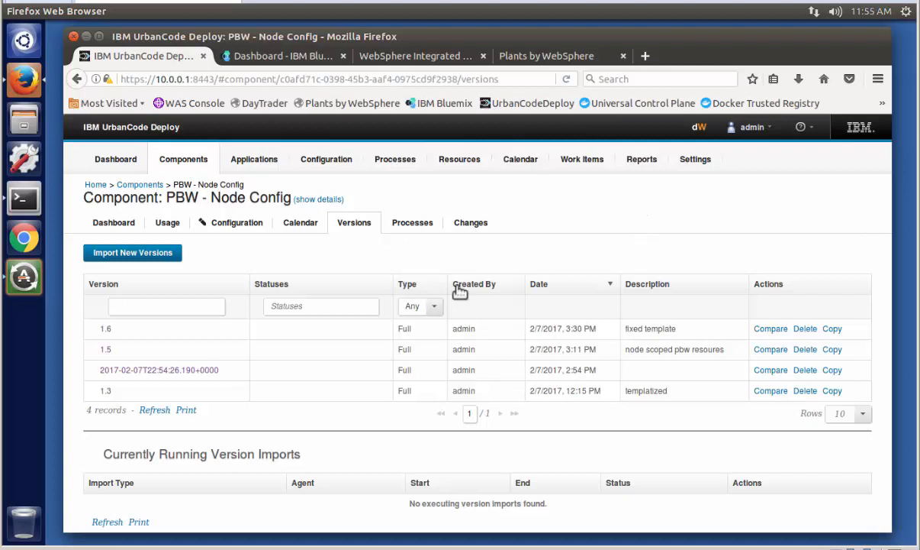
- Open version 1.6 of the PBW - Node Config component, review its Node.json artifact, and close the text editor
left_click(106, 328)
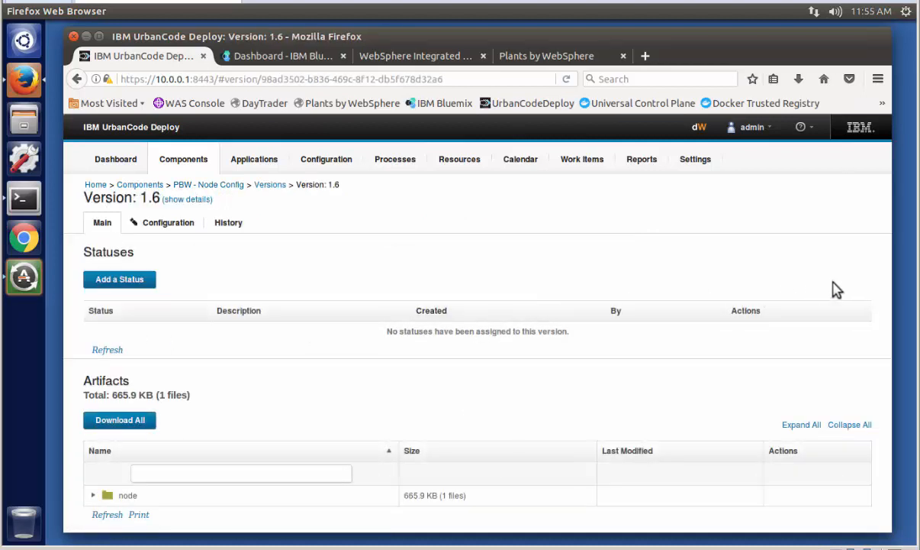
left_click(93, 496)
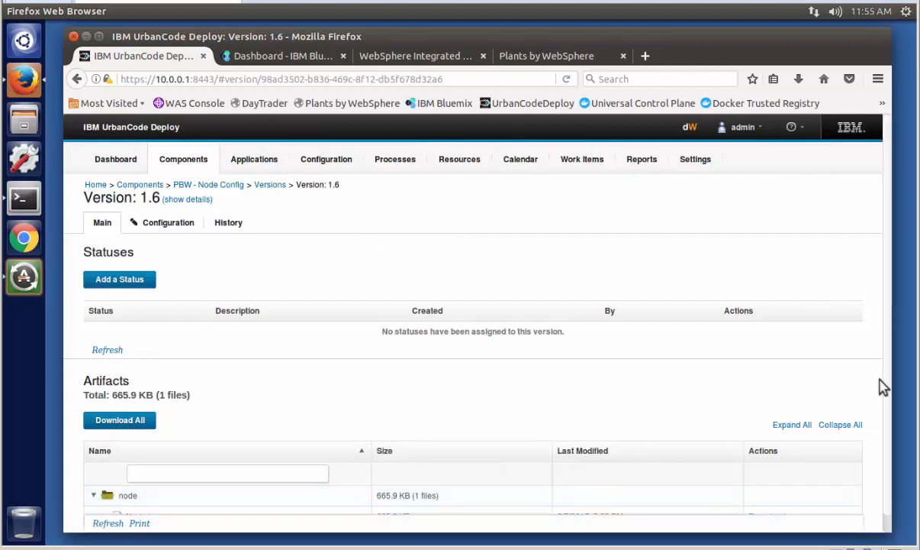
left_click_drag(886, 380, 876, 450)
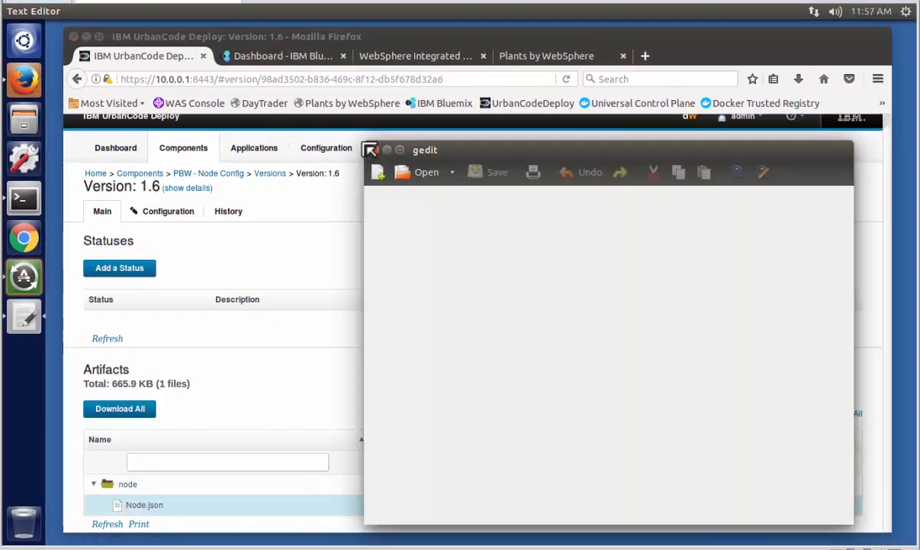
left_click(375, 150)
- Open the PlantsByWebSphere application's WAS-Bluemix environment and review its environment properties
left_click(256, 150)
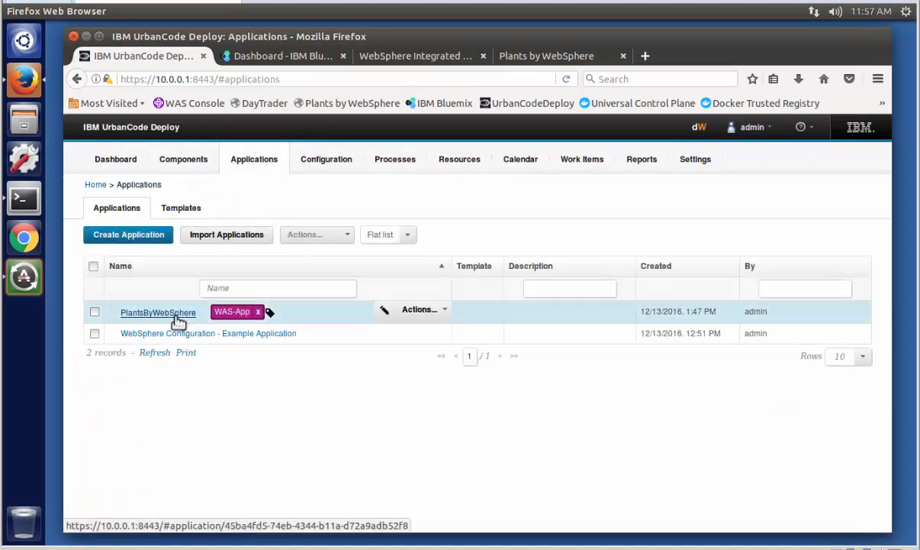
left_click(174, 312)
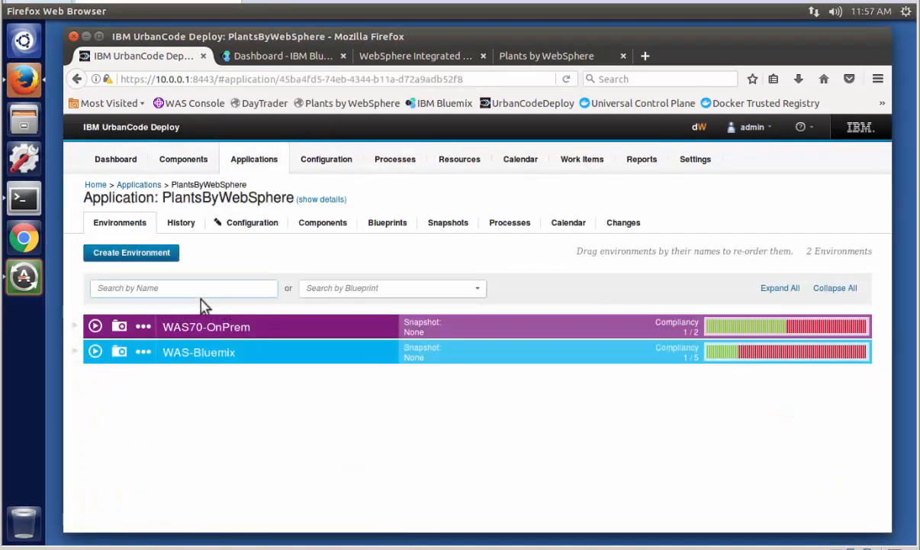
left_click(205, 354)
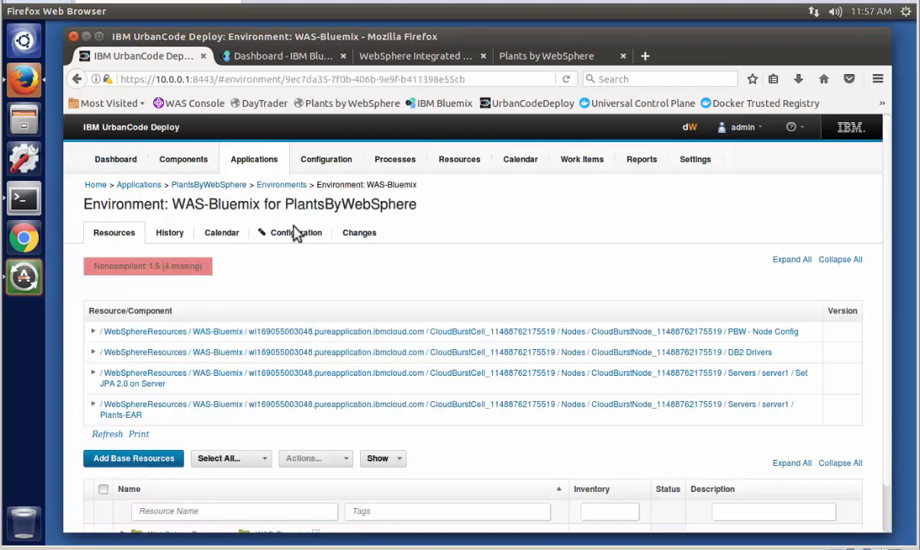
left_click(290, 234)
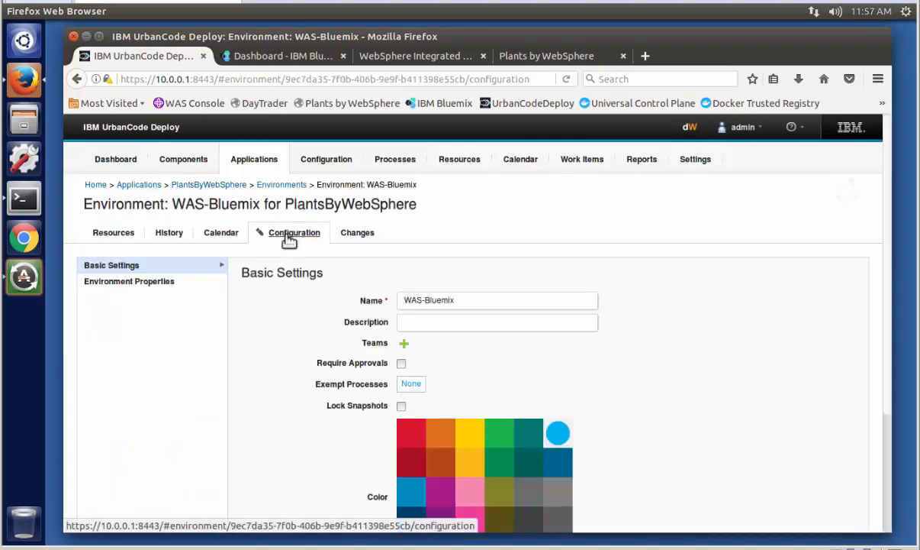
left_click(156, 283)
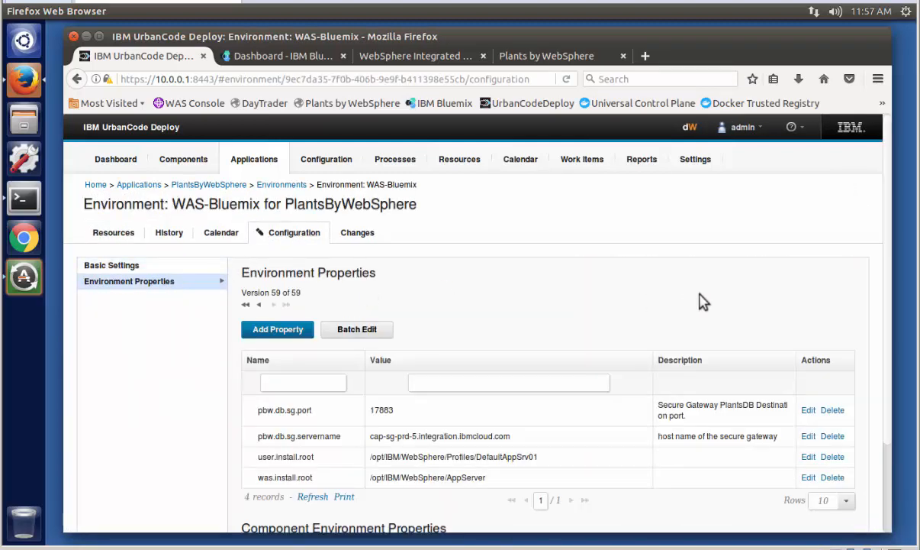
scroll(891, 356, "down", 1)
left_click_drag(888, 350, 888, 406)
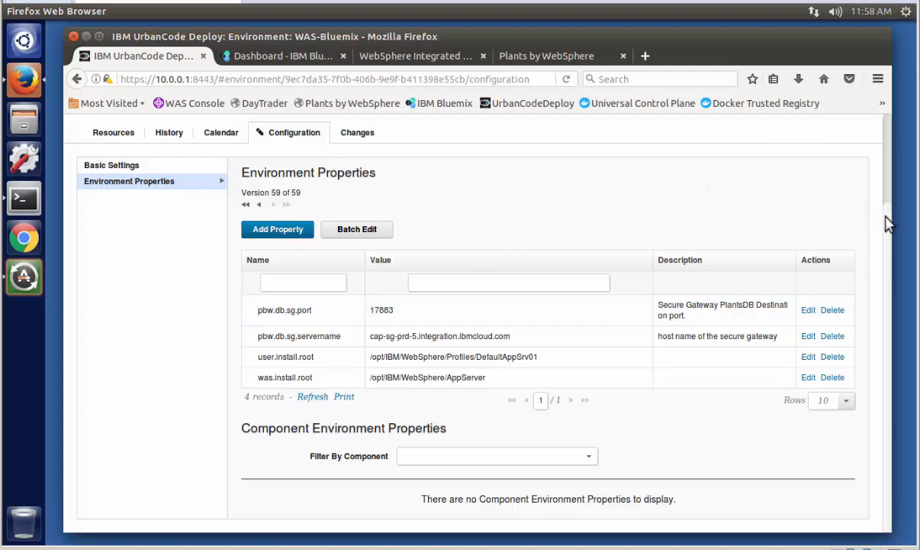
scroll(840, 211, "up", 2)
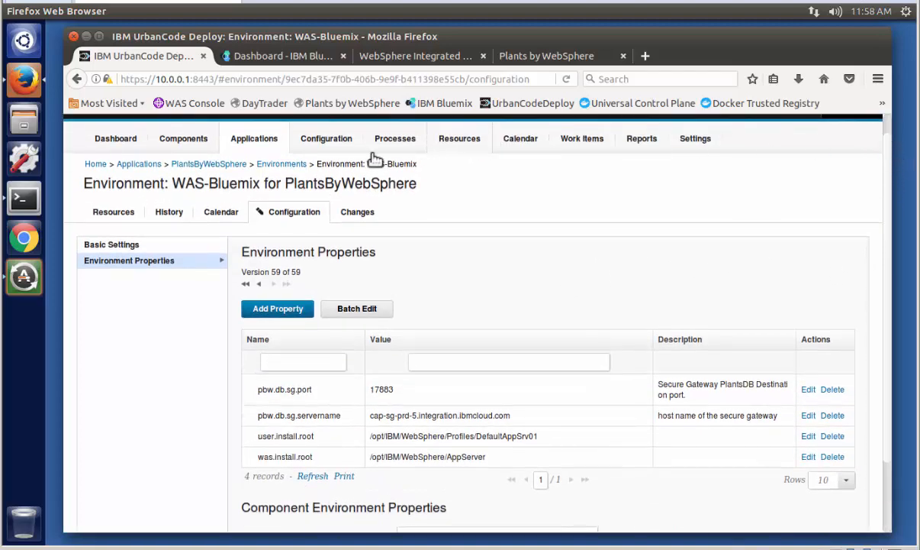
- Open the PlantsByWebSphere application's PBW - Deploy to Bluemix process and examine its sequence of steps
left_click(223, 163)
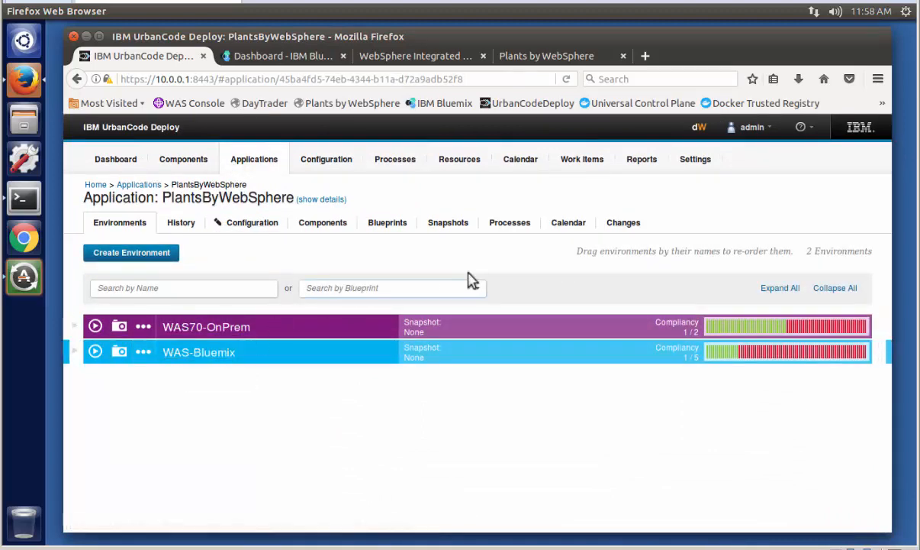
left_click(509, 227)
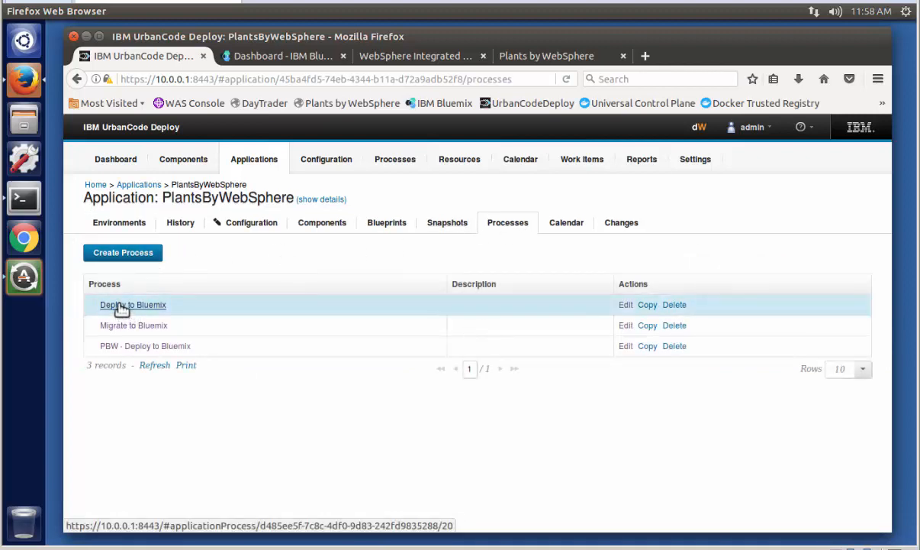
left_click(114, 347)
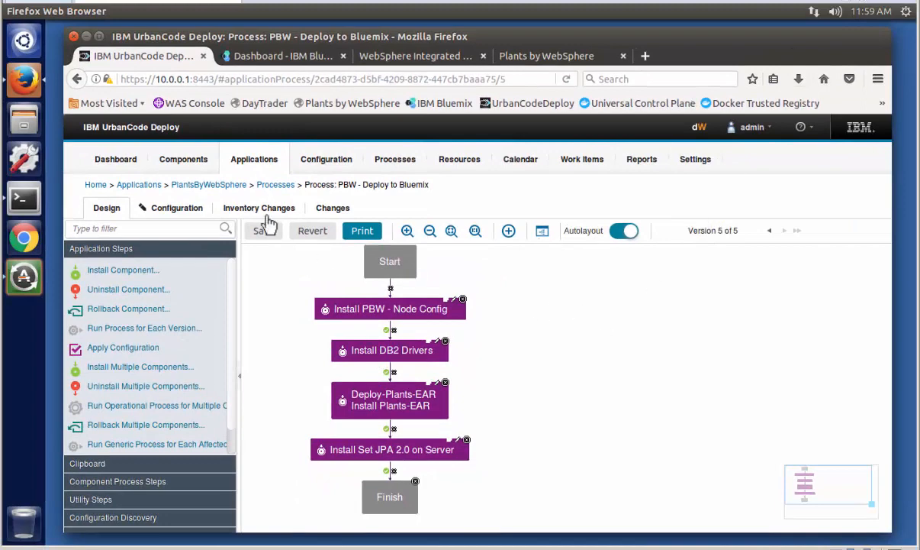
- Set up a process run on the WAS-Bluemix environment with Only Changed Versions disabled and PBW - Deploy to Bluemix as the process
left_click(200, 189)
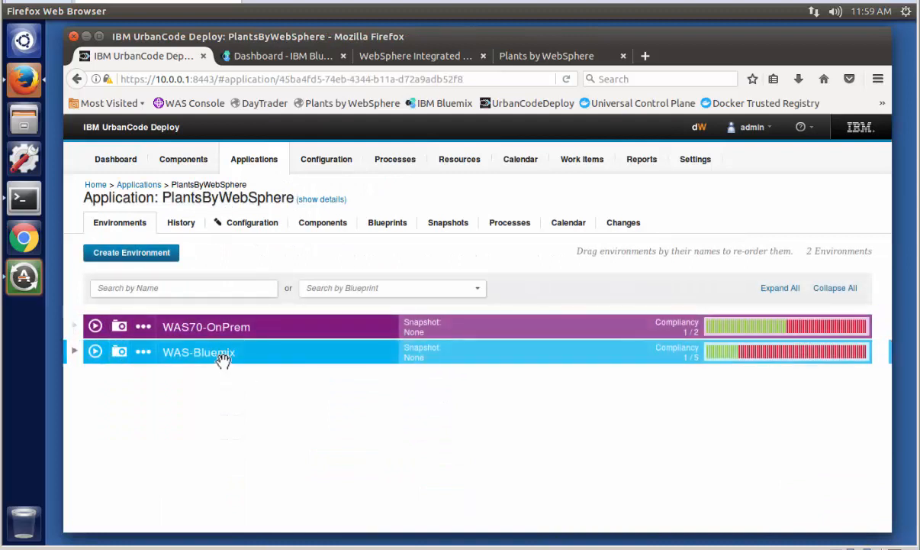
left_click(93, 351)
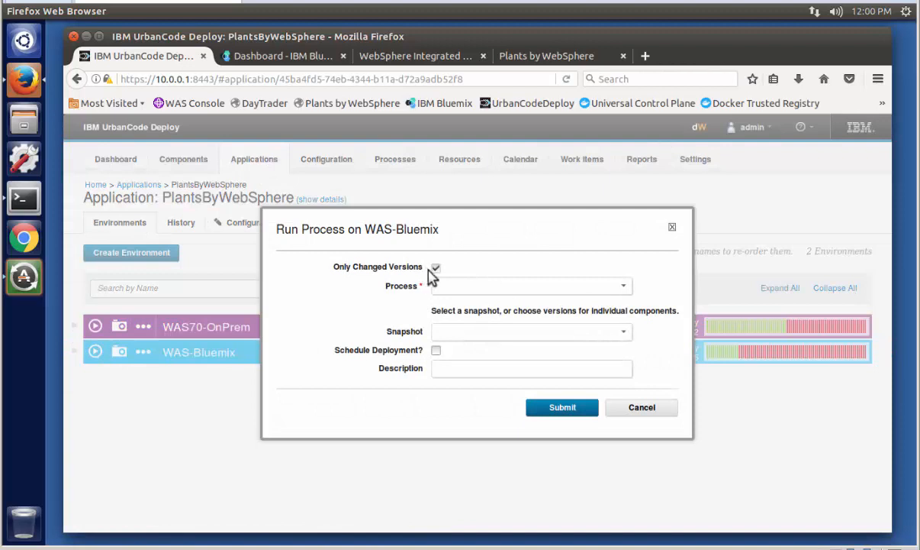
left_click(435, 267)
left_click(624, 287)
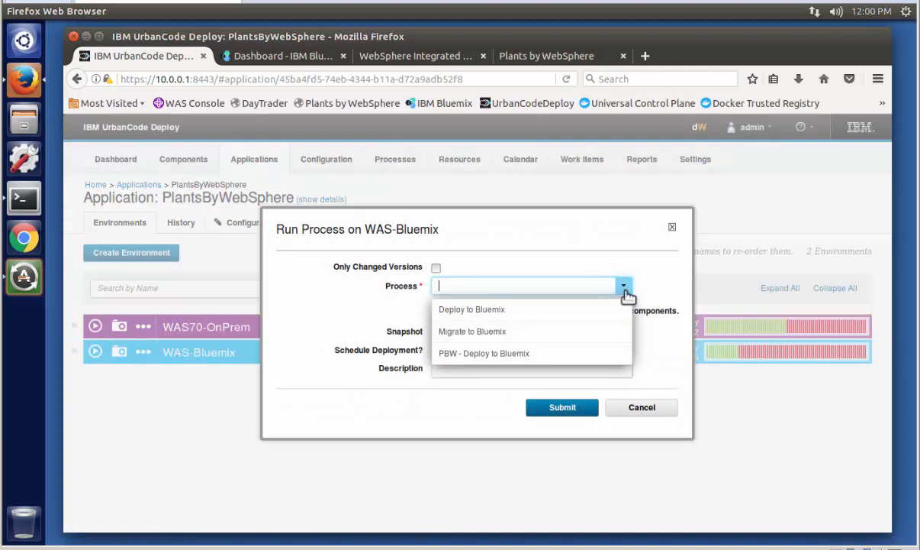
left_click(479, 354)
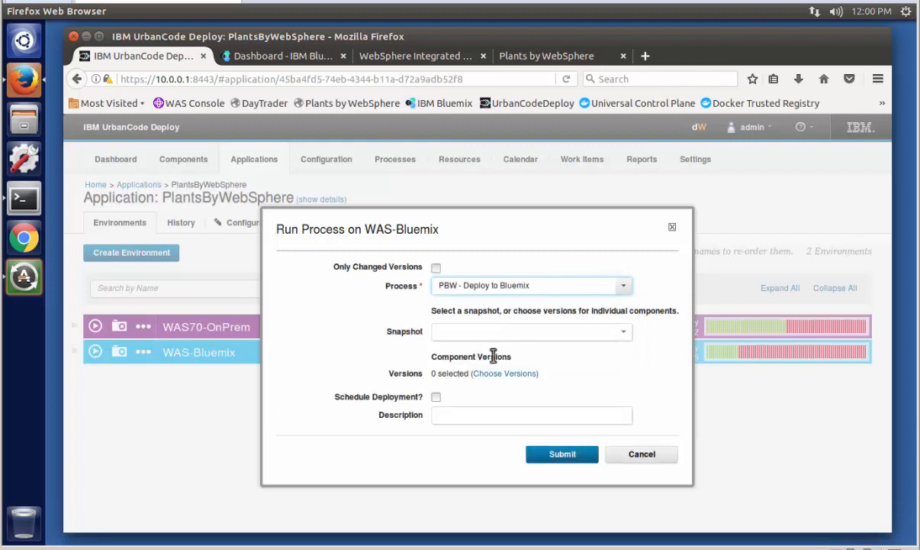
- Choose component versions for the run: Plants-EAR 7.0, DB2 Drivers 2.0, Set JPA 2.0 on Server 1.0 and PBW - Node Config 1.6
left_click(493, 374)
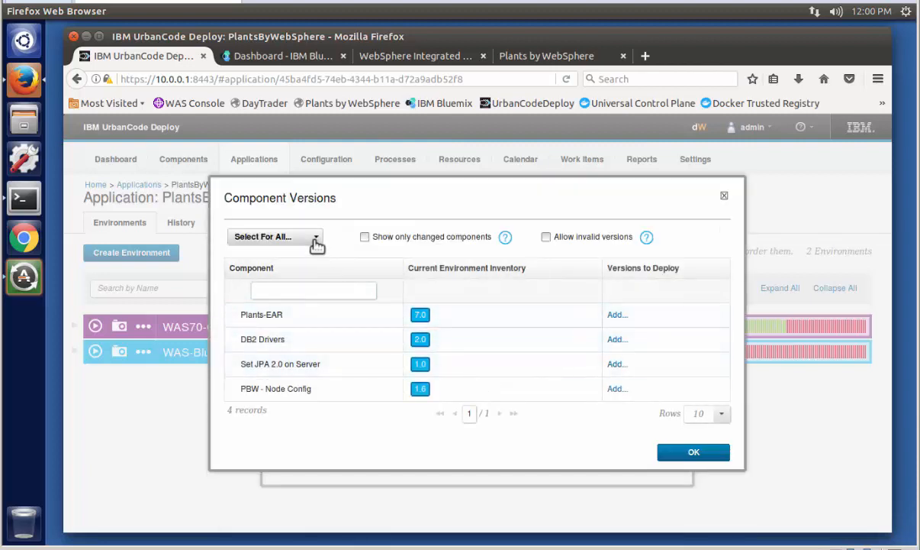
left_click(309, 238)
left_click(266, 260)
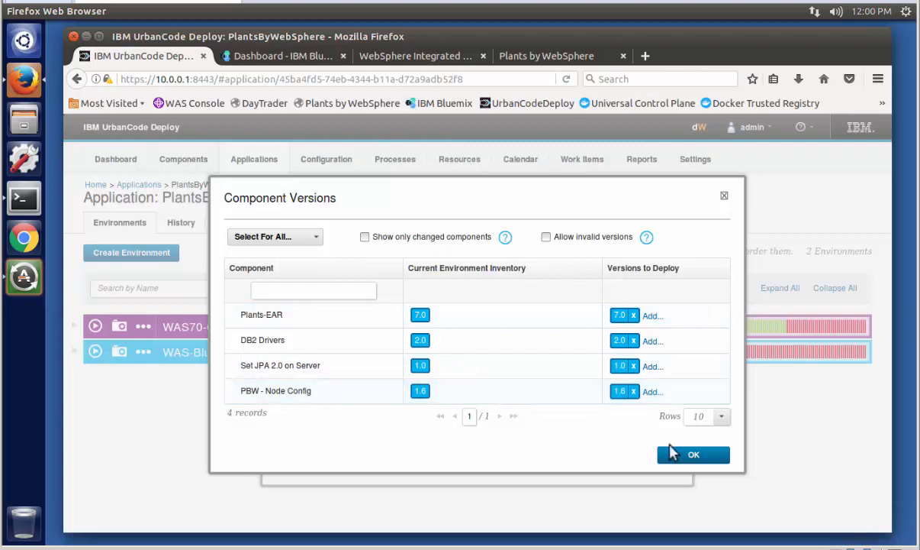
left_click(689, 455)
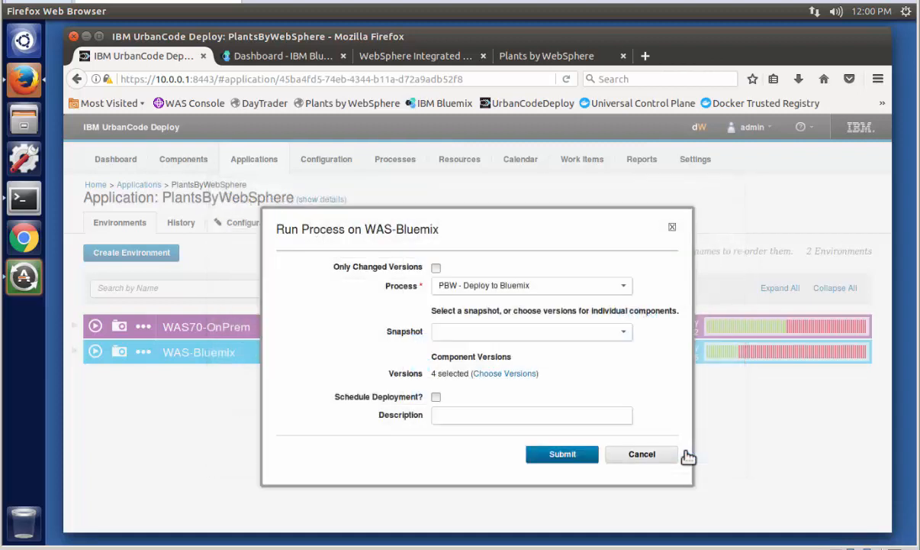
- Submit the deployment request and inspect the red segments of its execution timeline
left_click(576, 456)
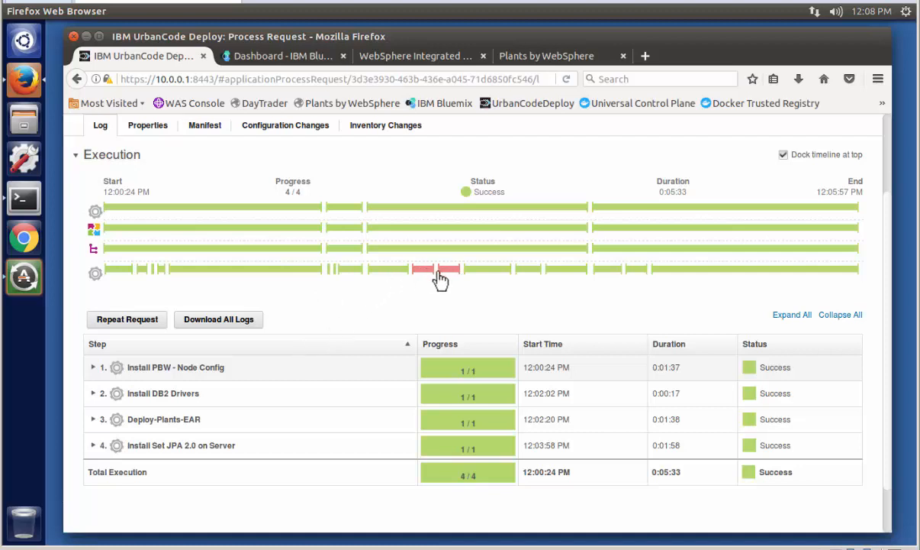
mouse_move(448, 279)
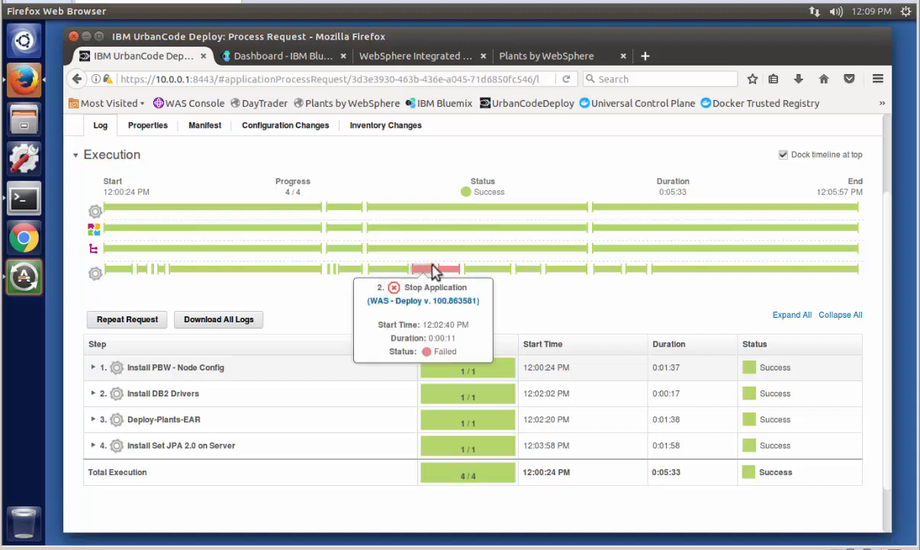
mouse_move(426, 272)
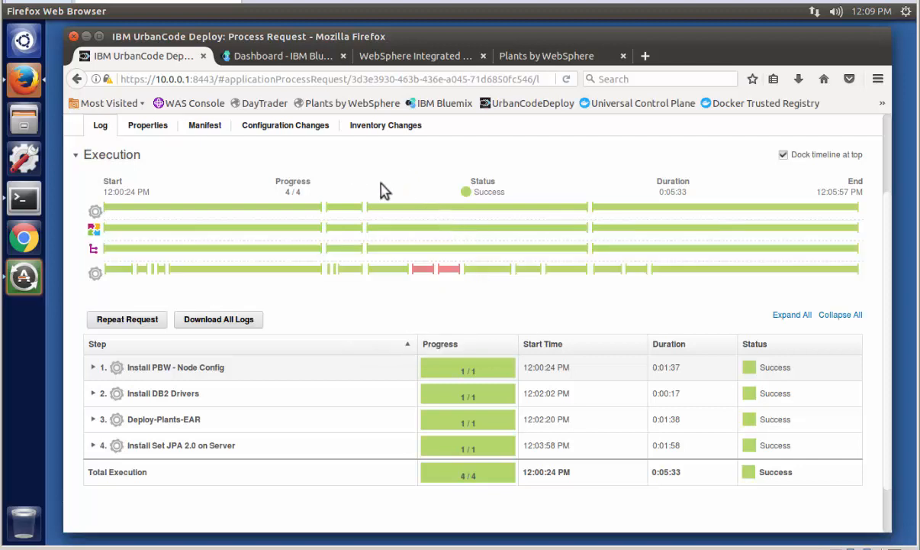
- Switch to the WebSphere Integrated Solutions Console, log in as wsadmin, and review the installed WebSphere enterprise applications
left_click(401, 61)
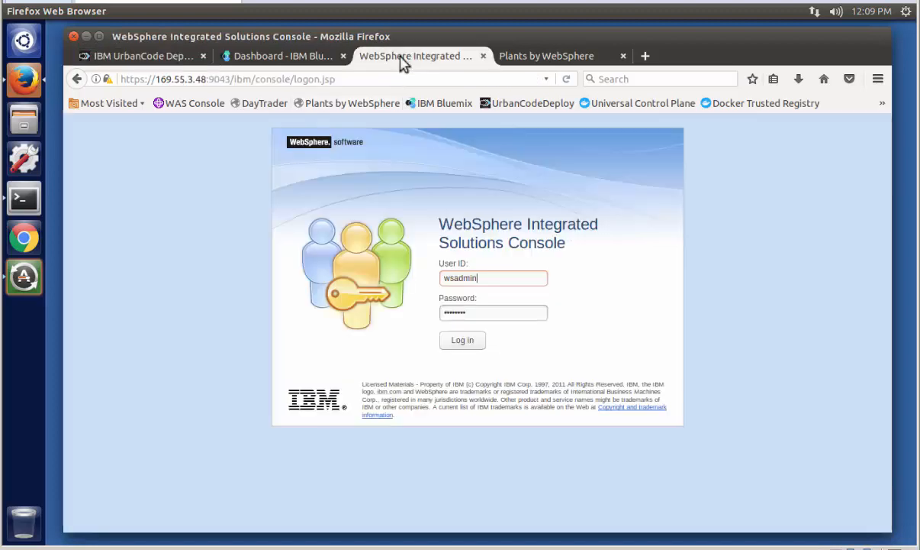
left_click(458, 341)
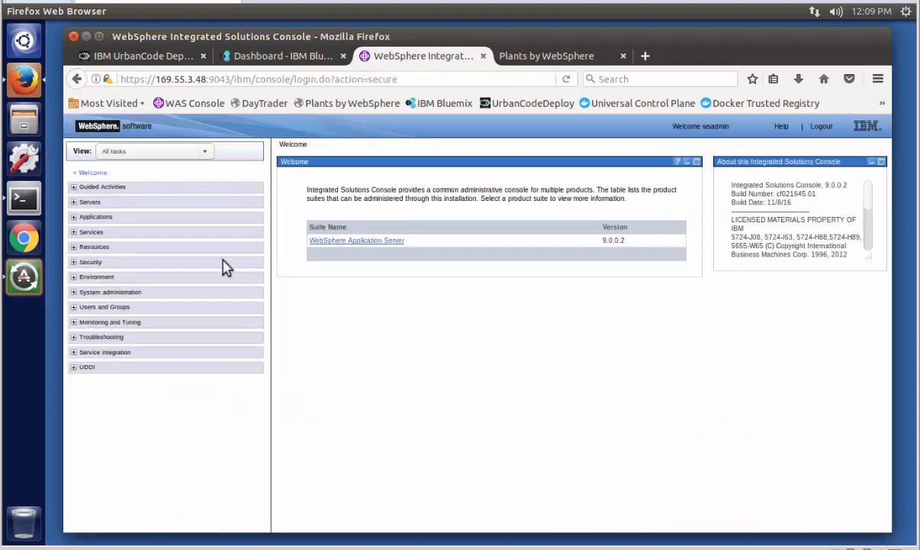
left_click(74, 217)
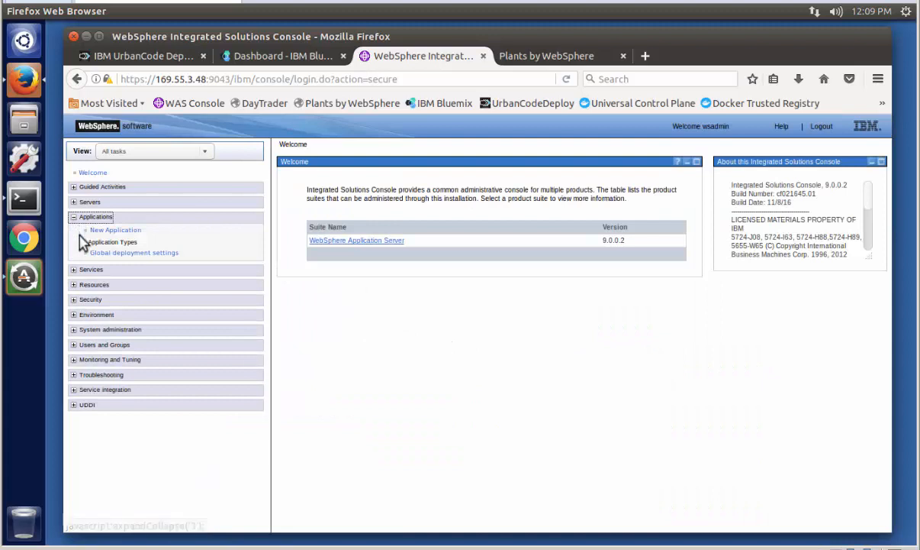
left_click(81, 242)
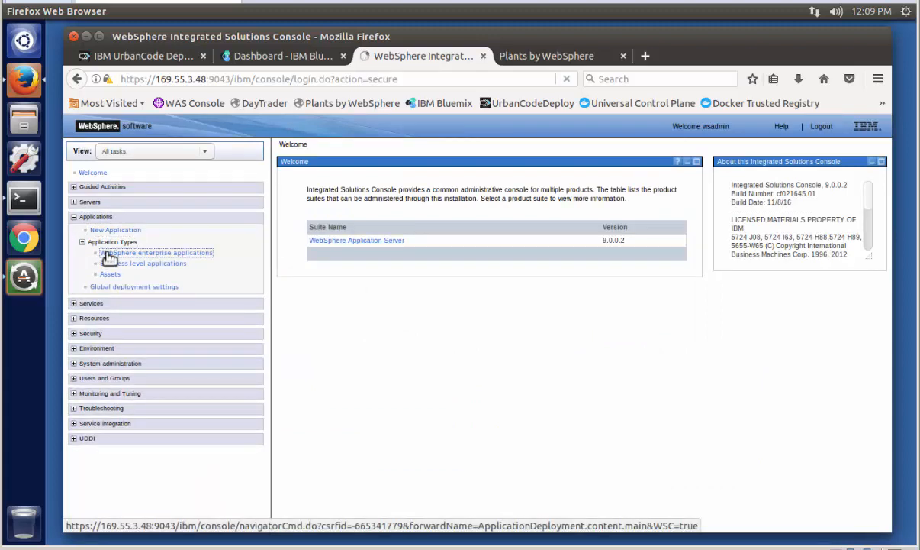
left_click(107, 254)
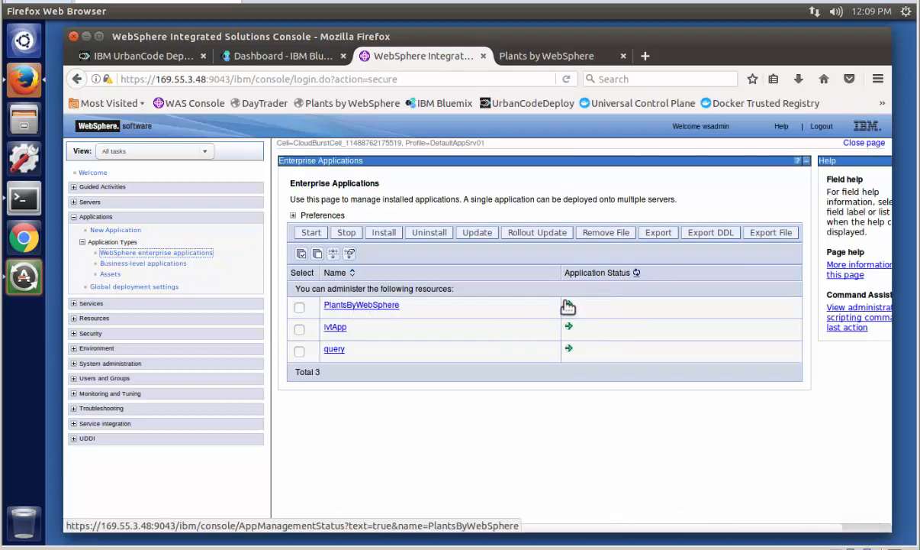
- Open the PlantsByWebSphereDataSource configuration from the JDBC data sources
left_click(73, 217)
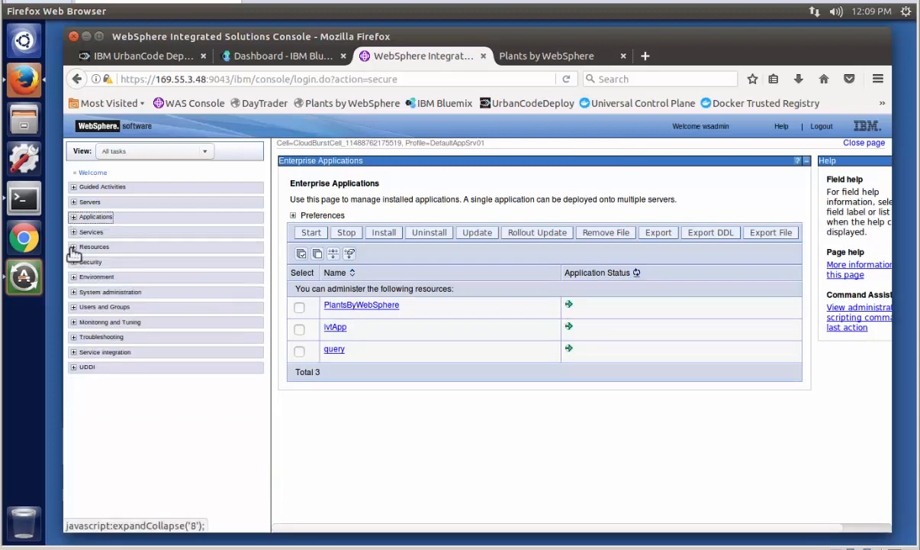
left_click(73, 248)
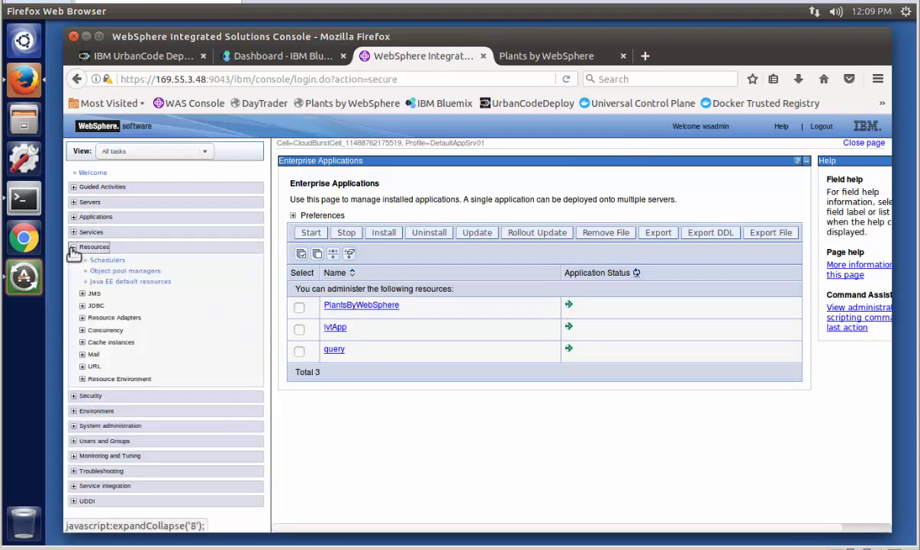
left_click(83, 305)
left_click(113, 328)
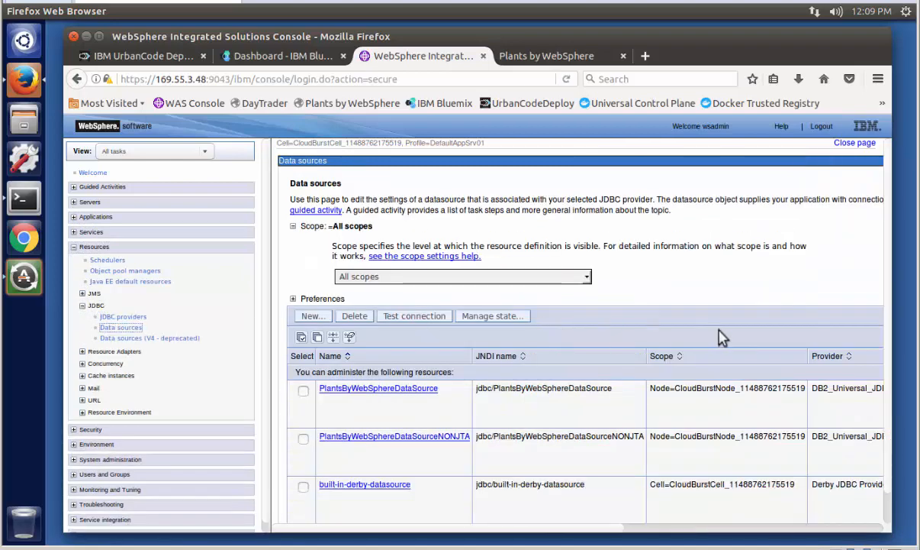
left_click(411, 389)
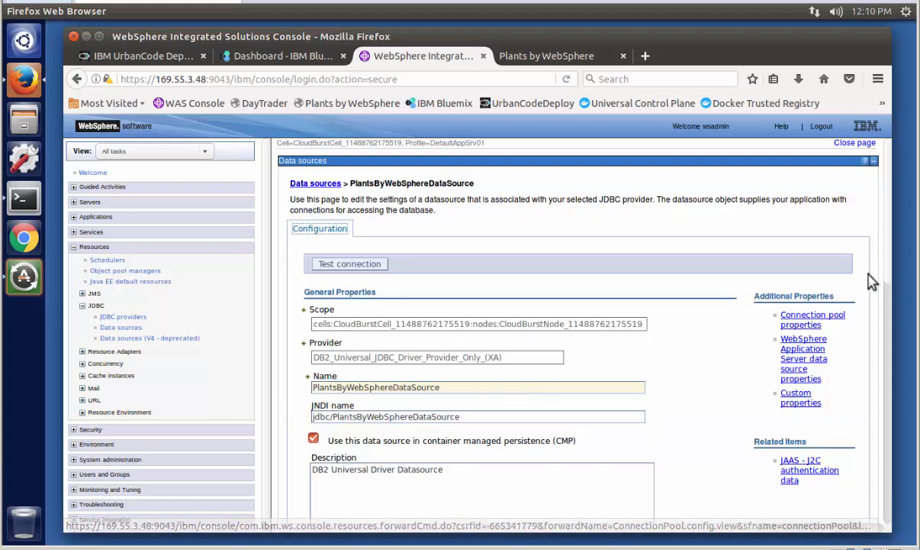
- Check the data source's security settings and its database name, server name and port number, leaving the values unchanged
left_click_drag(888, 265, 909, 510)
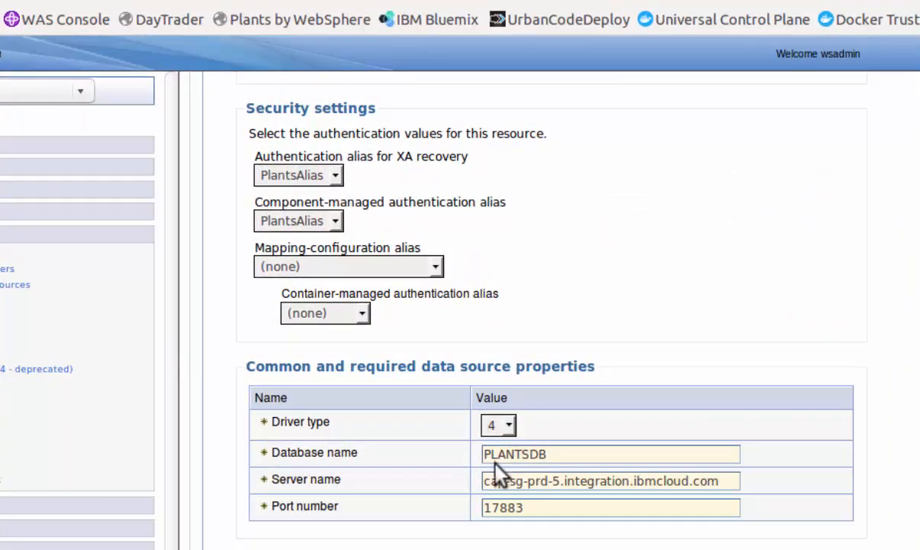
left_click_drag(490, 481, 725, 486)
left_click(723, 482)
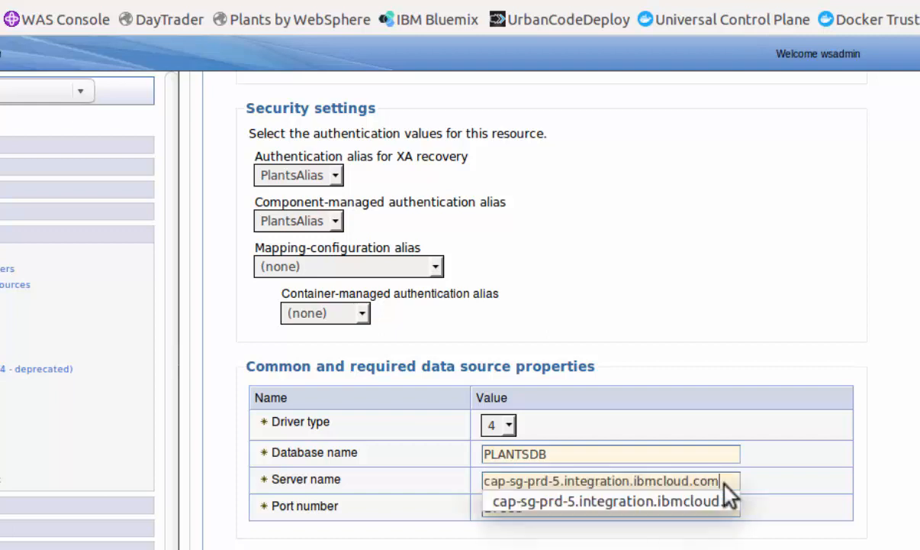
left_click(729, 445)
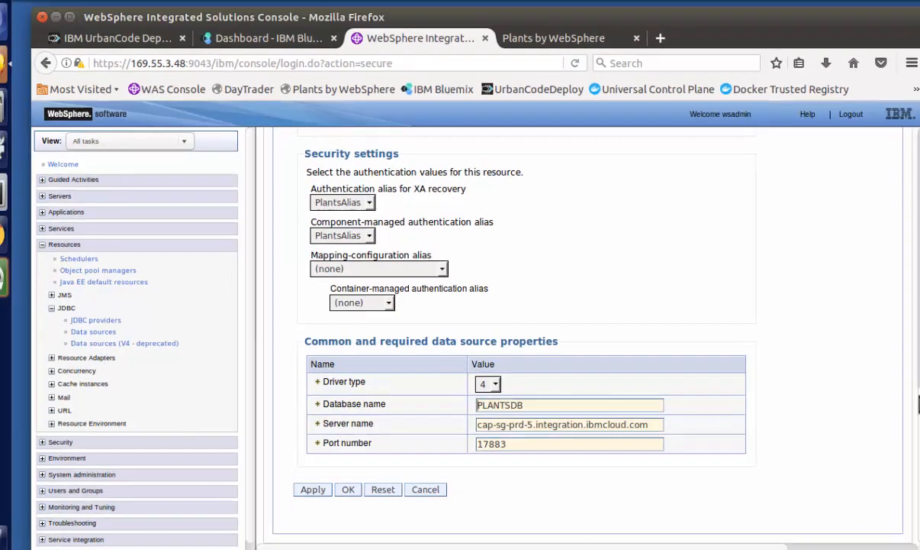
- Test the connection of PlantsByWebSphereDataSource and collapse the Resources section of the console's navigation tree
left_click_drag(888, 397, 835, 142)
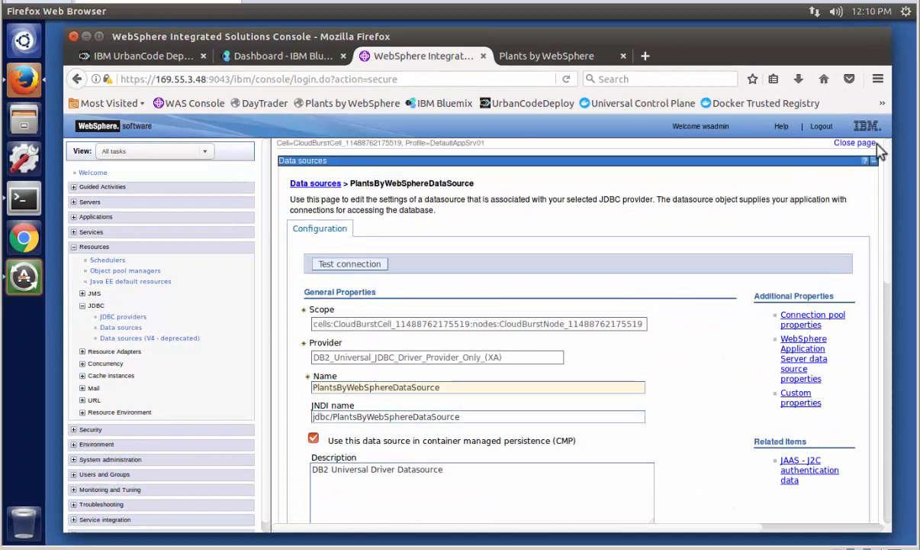
left_click(371, 265)
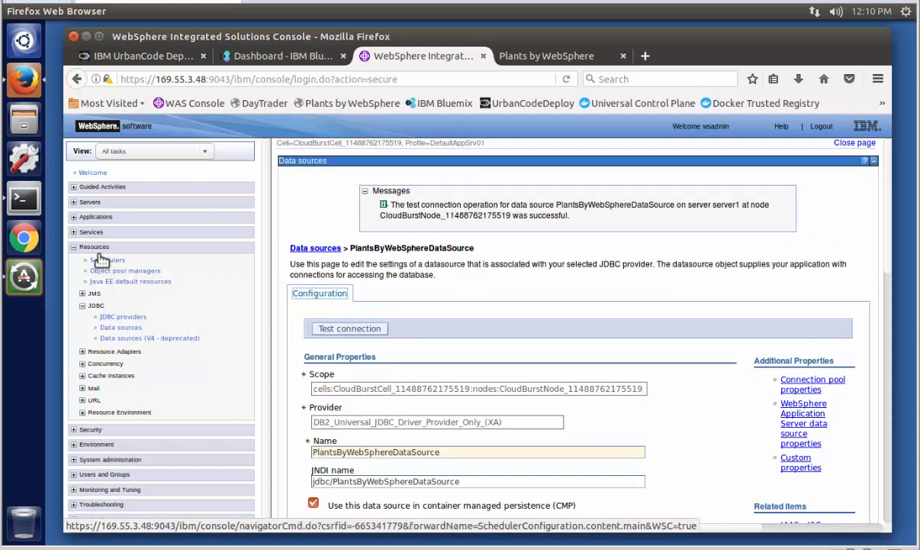
left_click(74, 246)
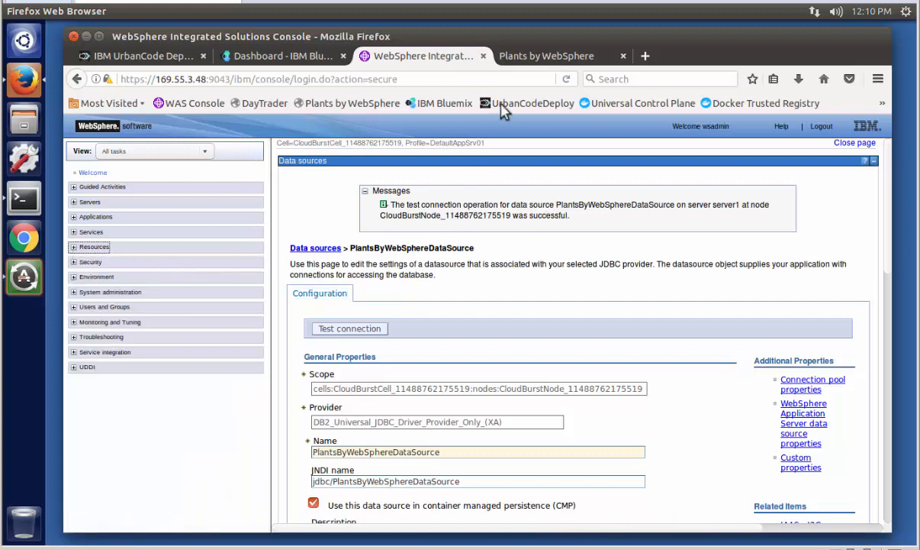
- Switch to the Plants by WebSphere site, reload its index.html page, and open the Trees catalog
left_click(534, 56)
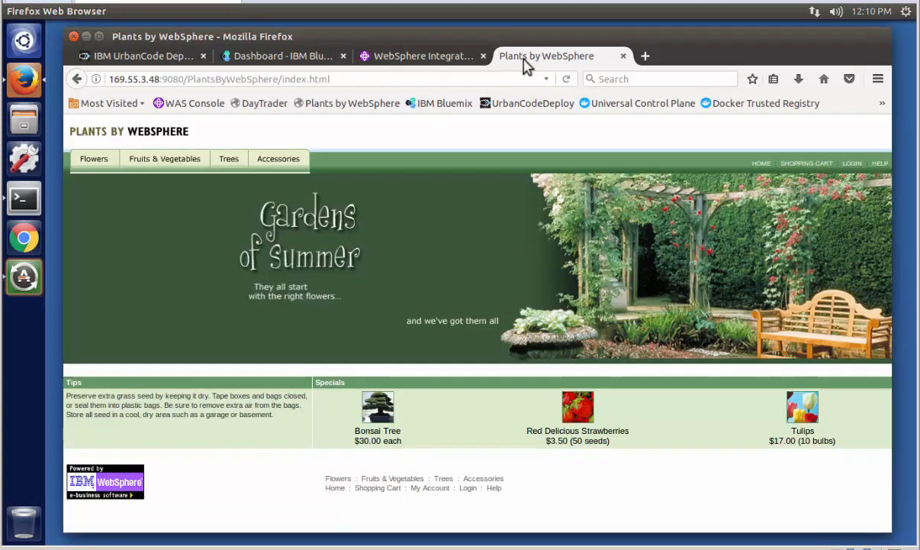
left_click(374, 78)
key("Return")
left_click(227, 163)
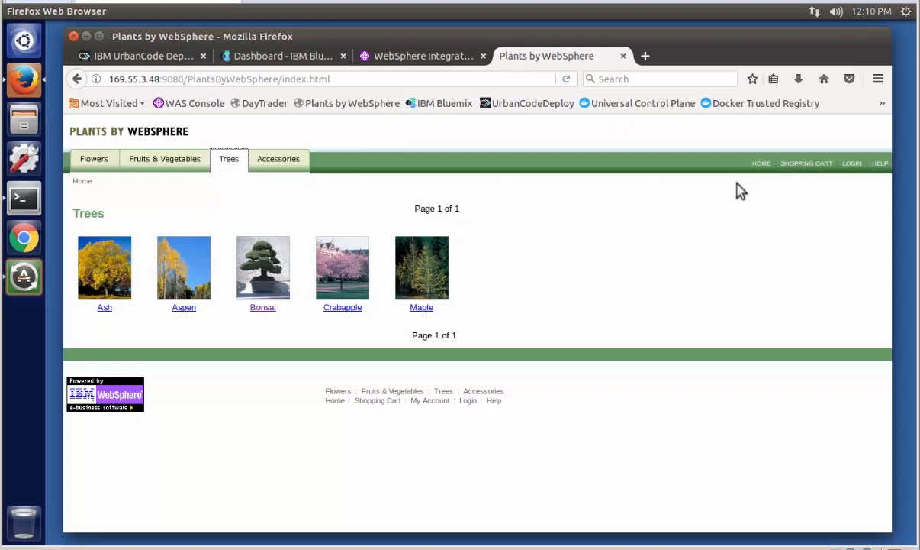
- Return to the Plants by WebSphere home page and open the Bonsai Tree special
left_click(760, 165)
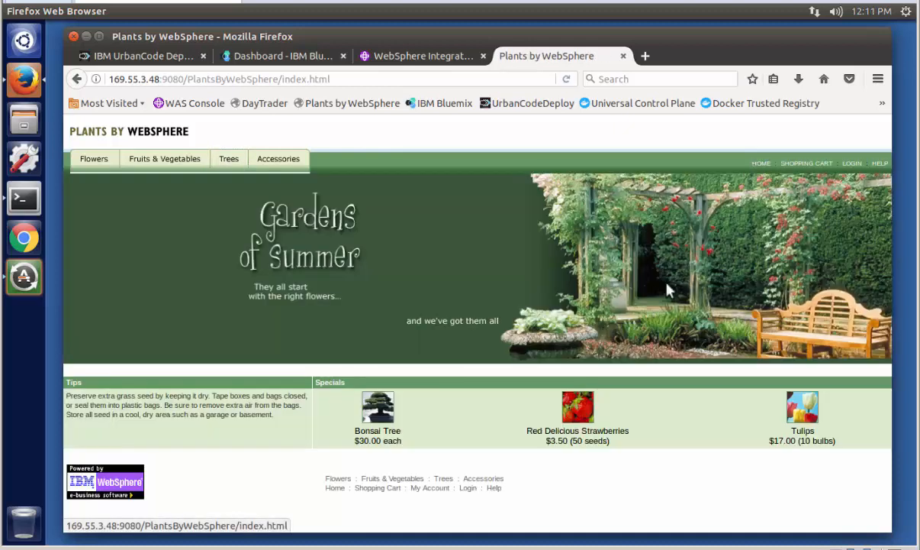
left_click(386, 411)
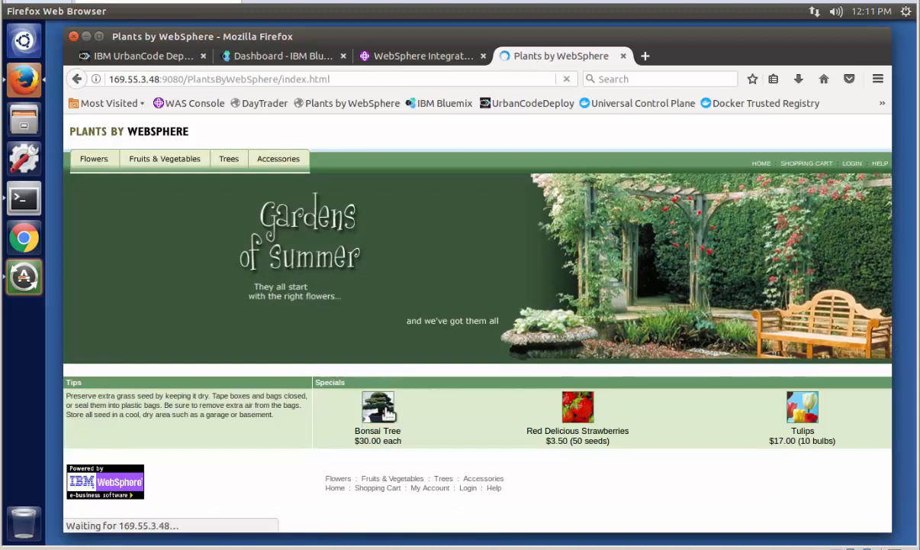